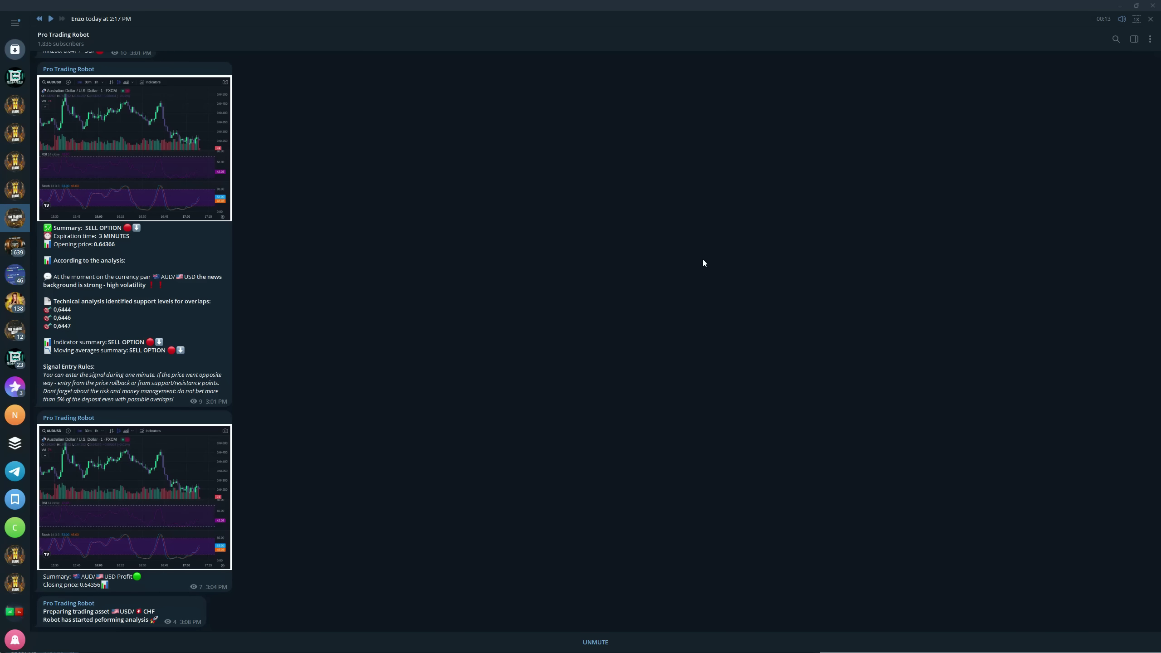
Step: Unmute the Pro Trading Robot channel while its USD/CHF voice announcement plays
click(572, 646)
Step: Switch the Pocket Option chart to the USD/CHF pair
click(1122, 6)
click(73, 73)
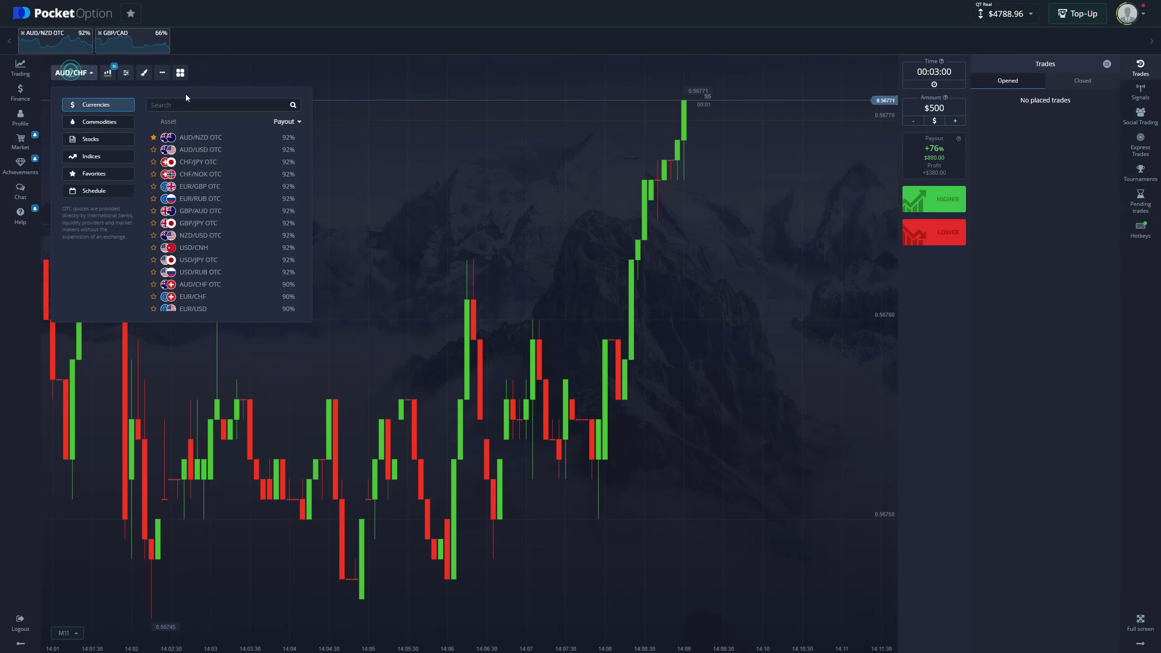
click(182, 102)
text(usdchf)
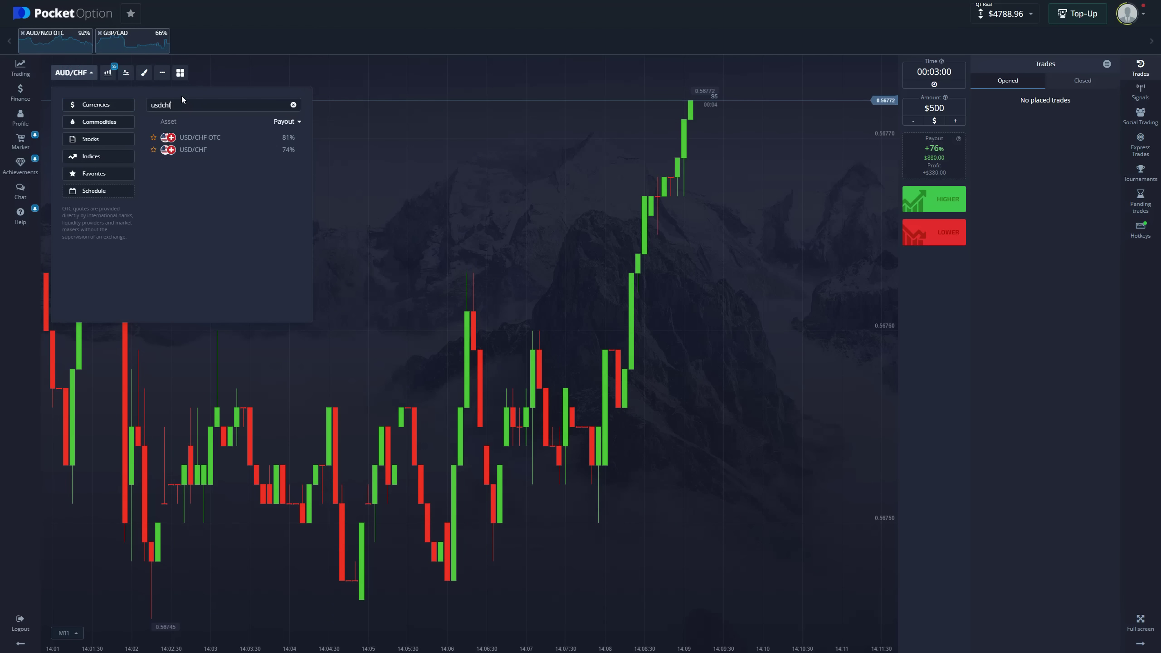
click(207, 151)
click(505, 242)
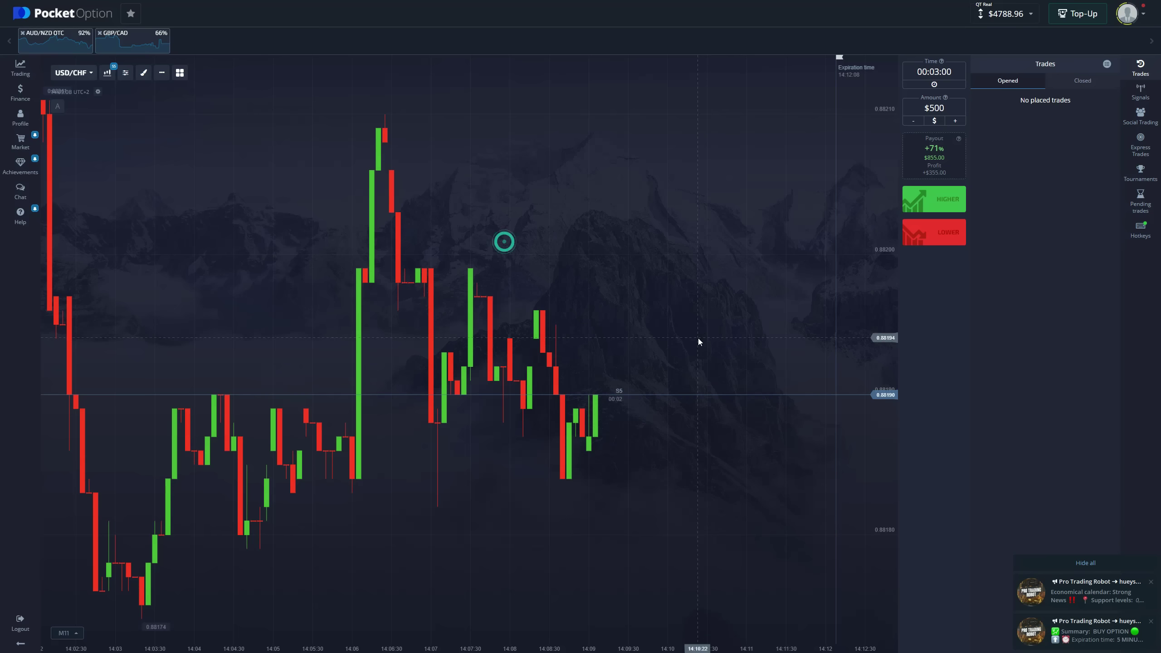
Step: Set a five-minute expiry and place two $500 Higher trades on USD/CHF
click(935, 72)
click(859, 77)
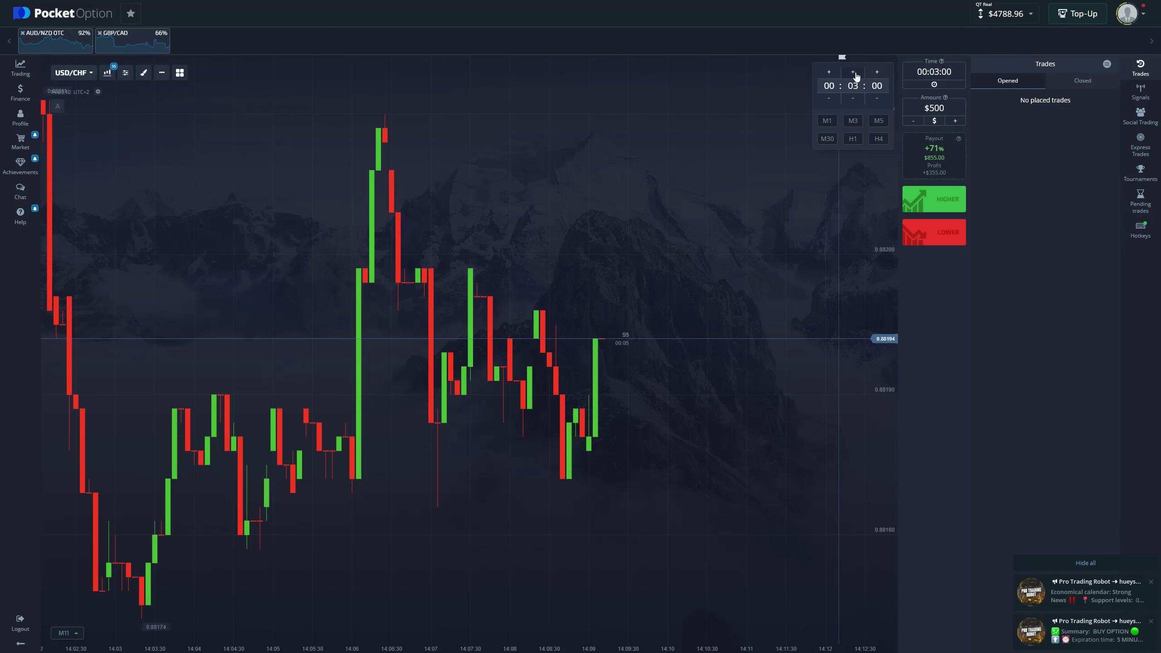
click(933, 199)
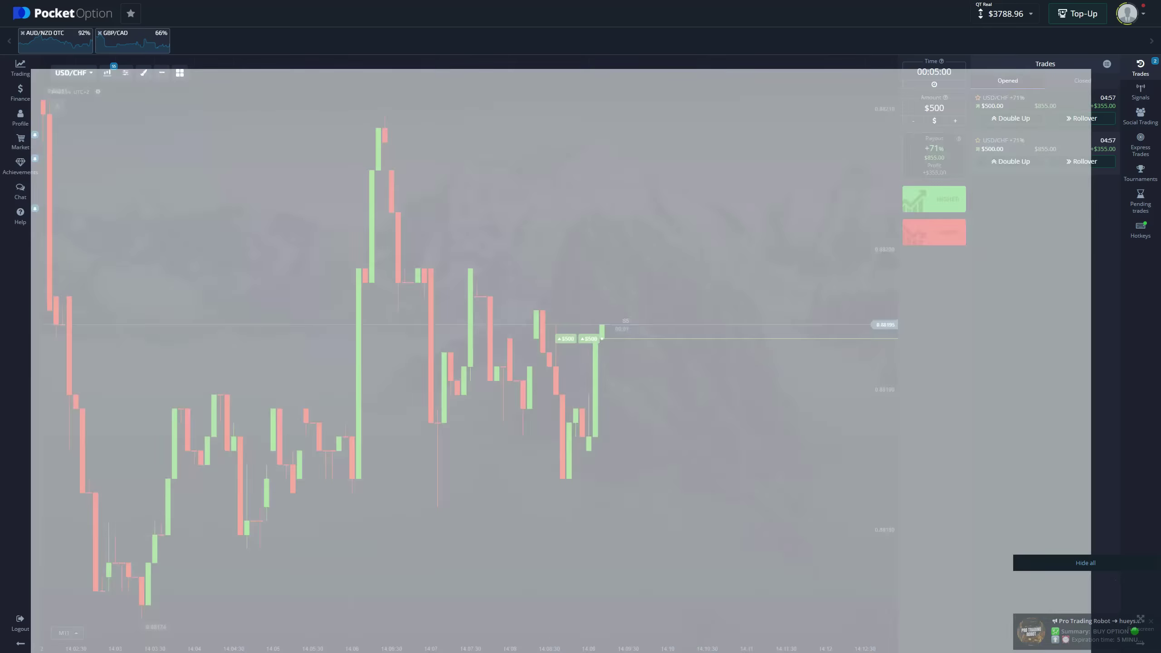
scroll(269, 547, up, 3)
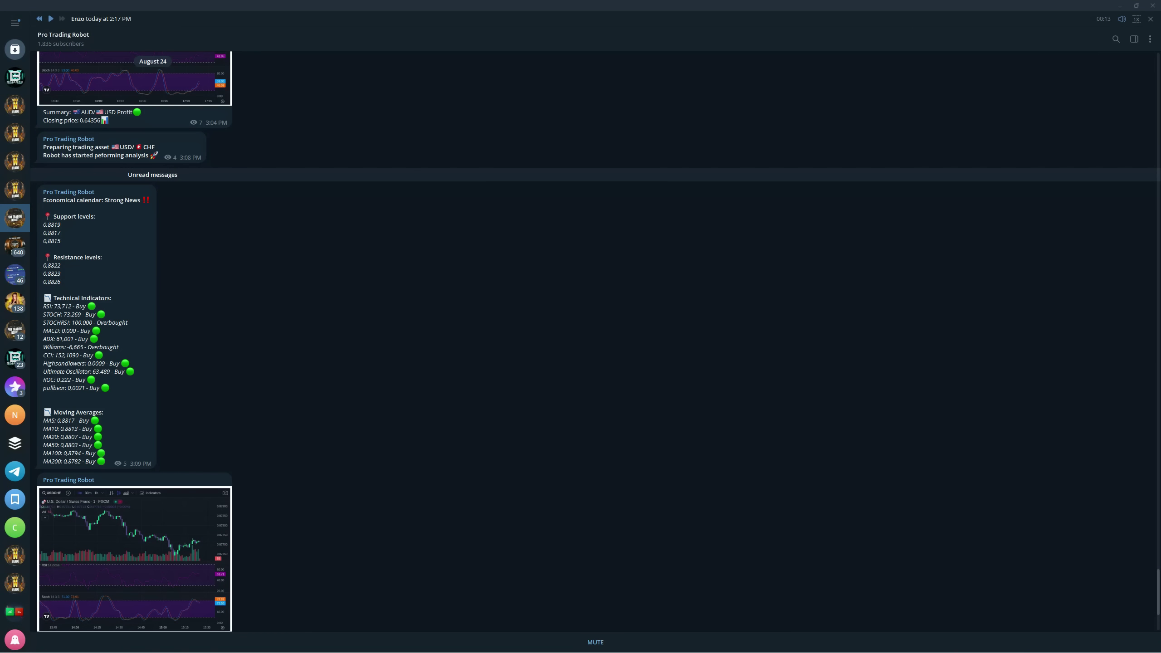
scroll(80, 272, up, 2)
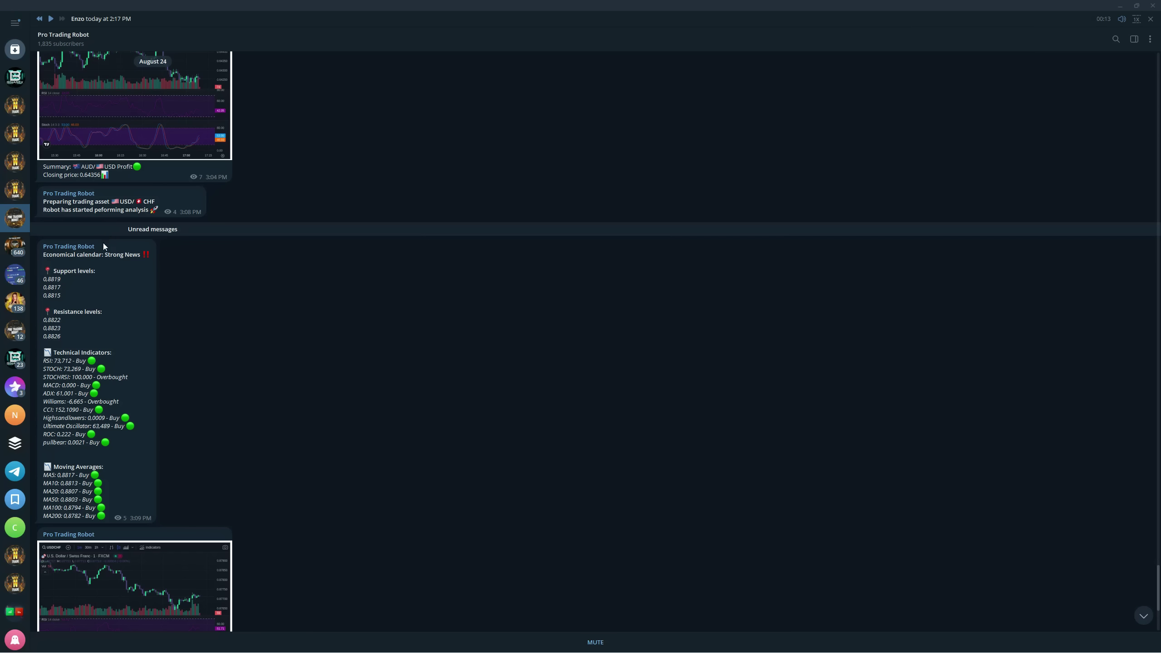
mouse_move(96, 327)
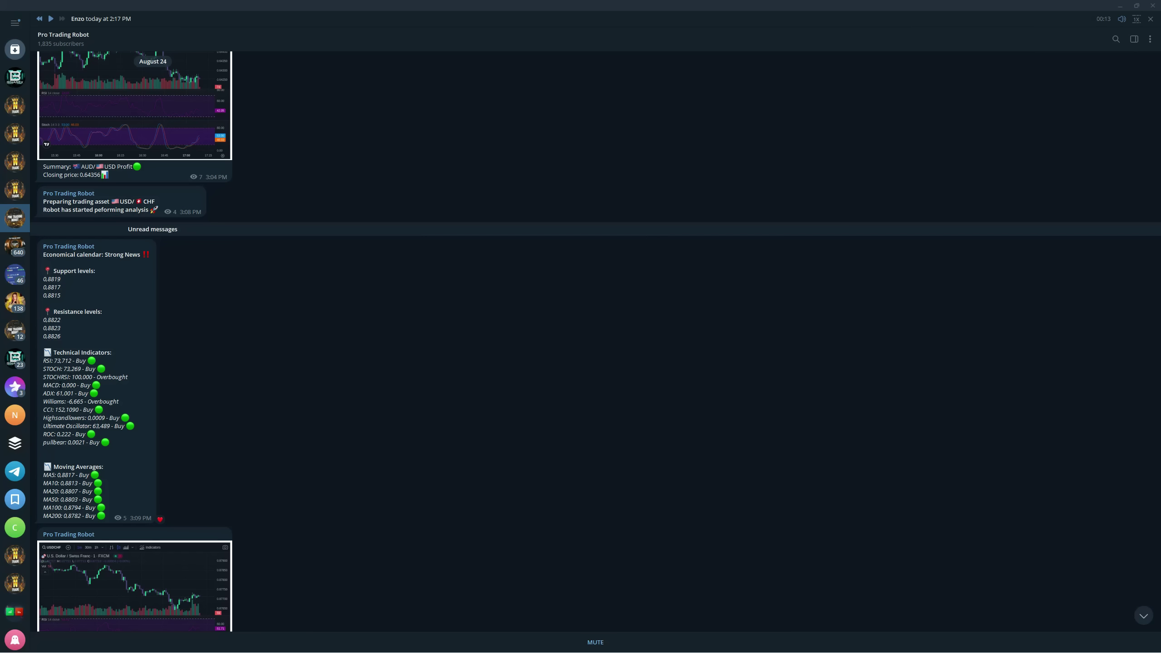
scroll(580, 364, down, 3)
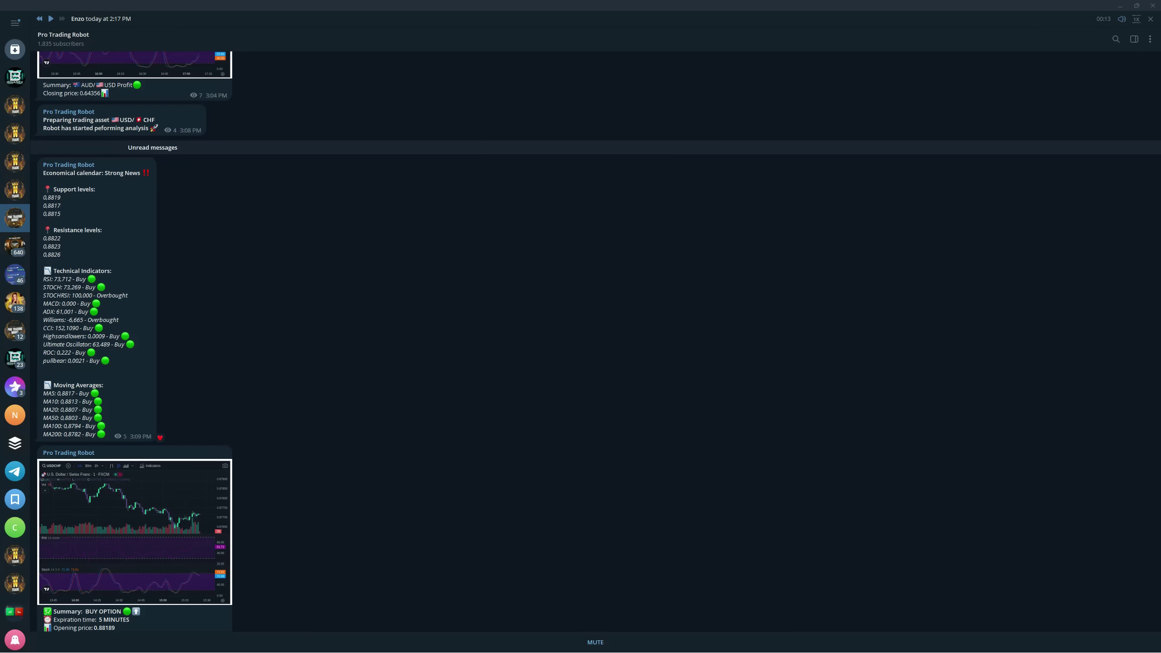
scroll(91, 300, down, 2)
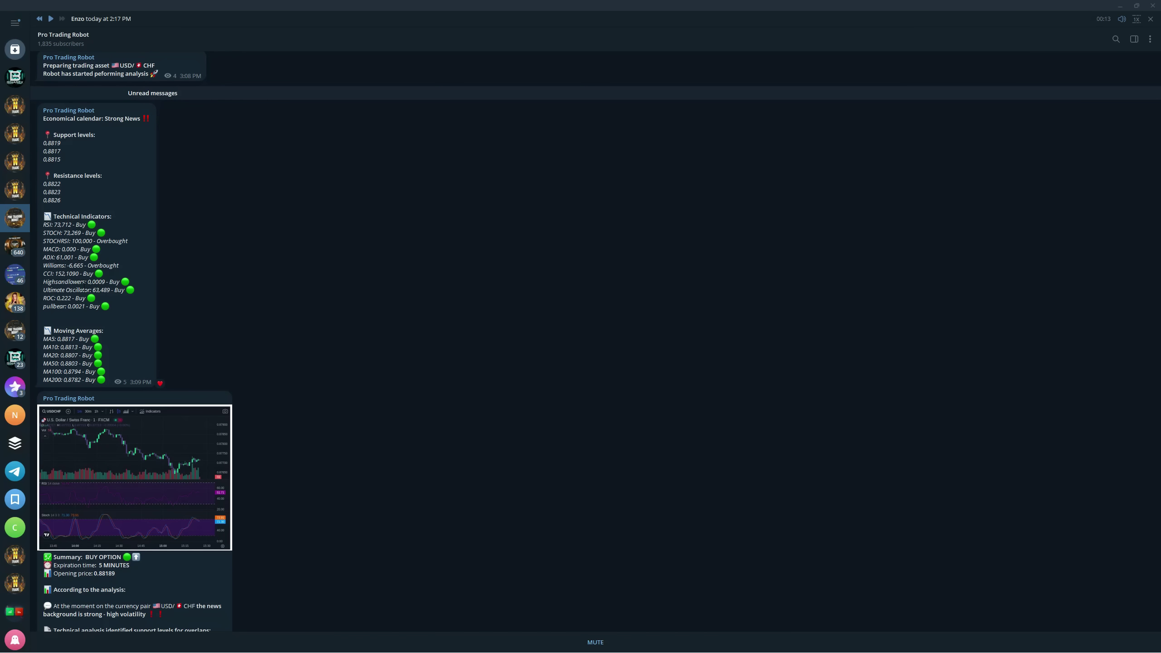
scroll(91, 364, down, 3)
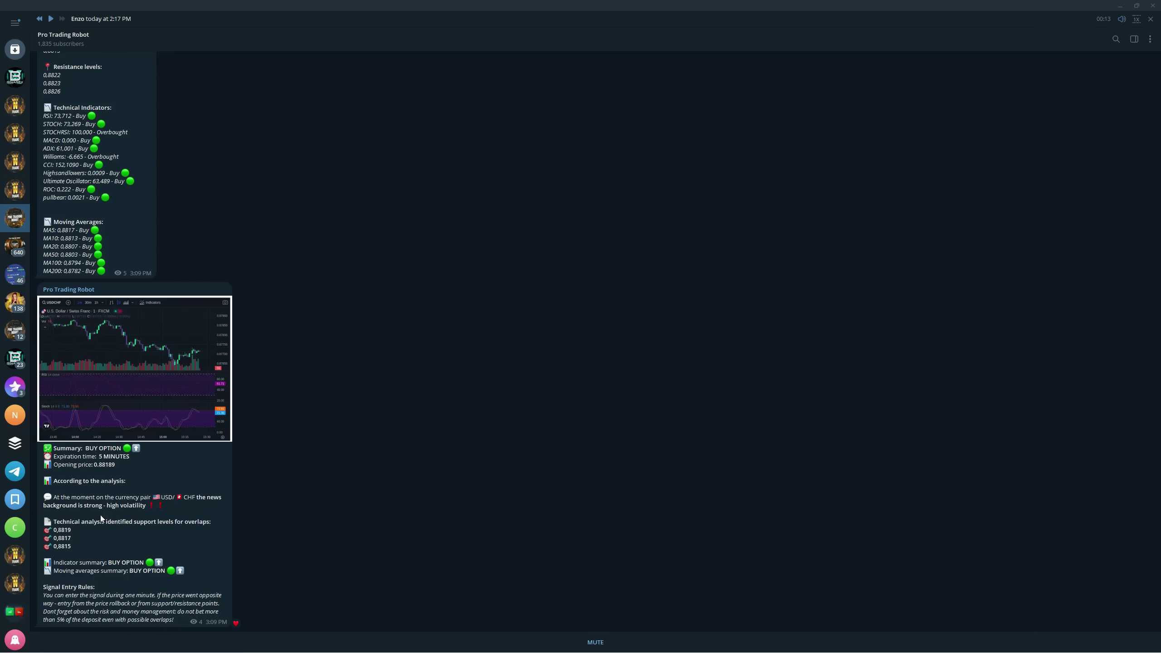
click(1120, 5)
scroll(635, 327, down, 3)
scroll(454, 363, down, 3)
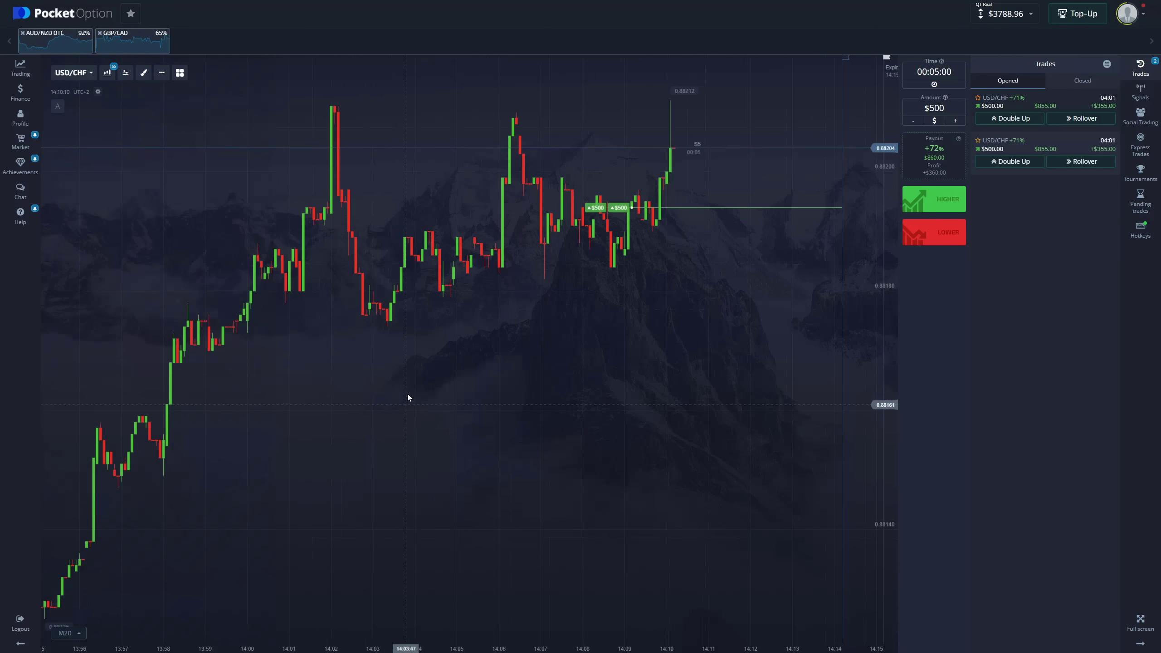
scroll(382, 363, down, 2)
scroll(510, 303, up, 3)
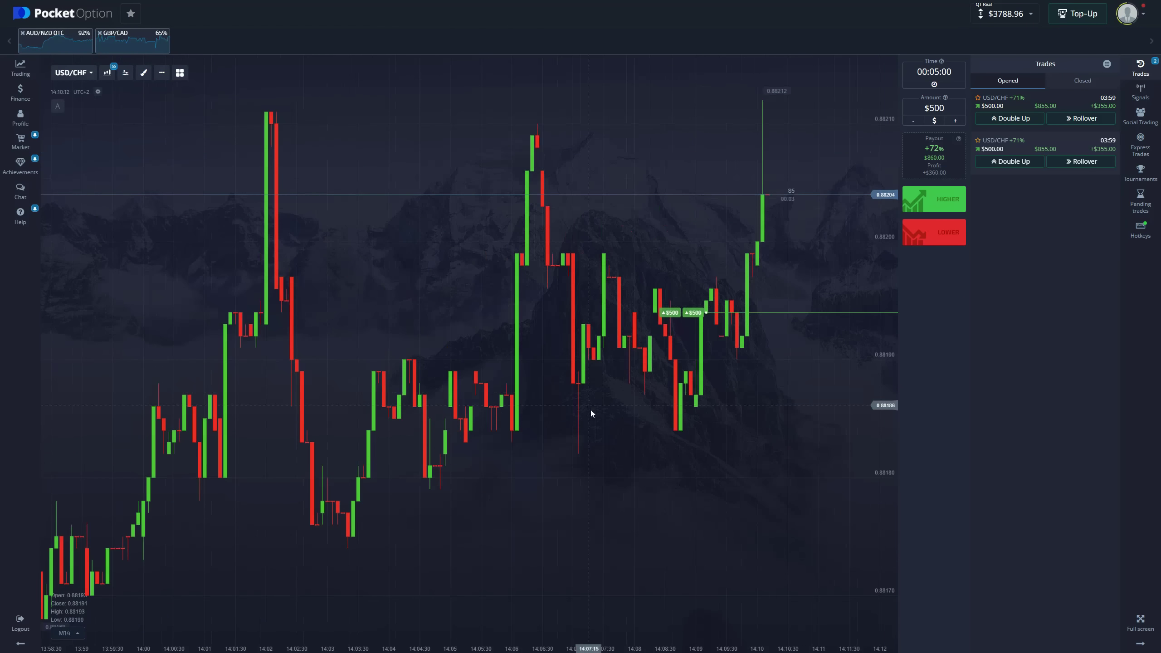
Step: Pan the USD/CHF chart to recent candles while both Higher trades expire in profit
drag(660, 462, 540, 441)
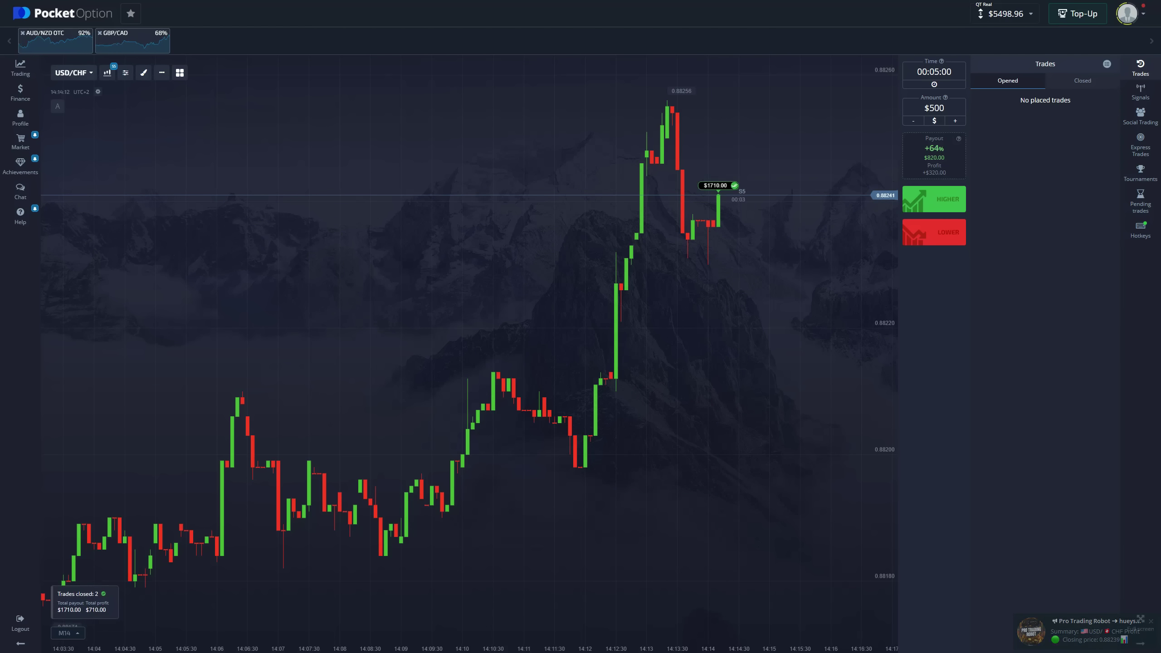
click(1082, 80)
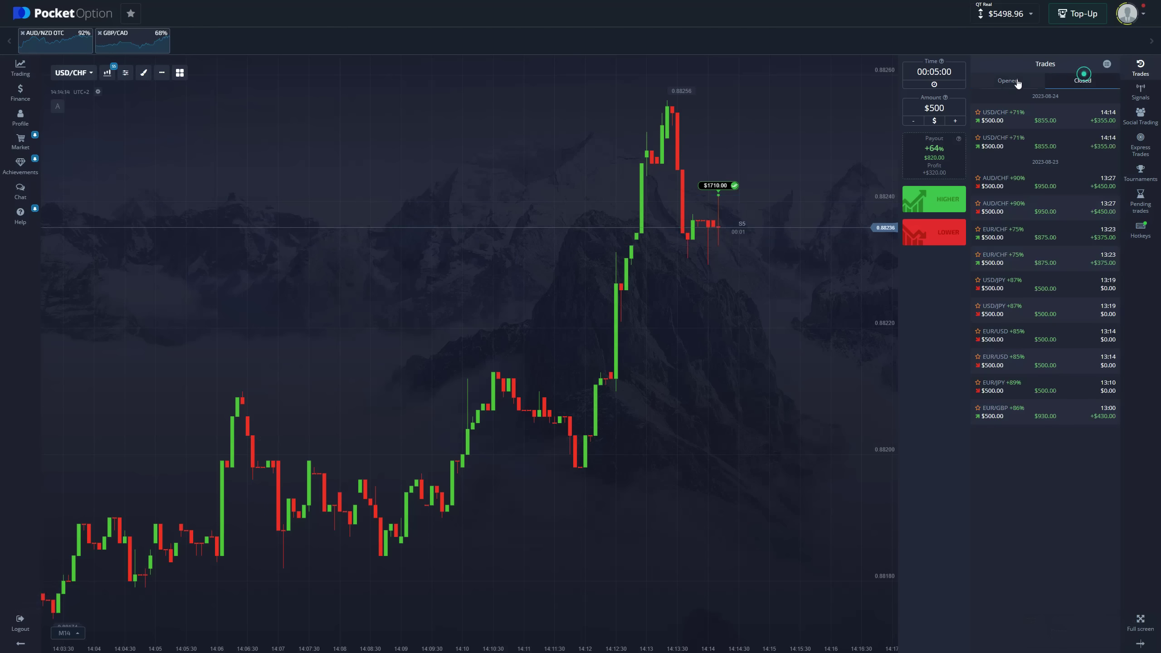
click(1017, 82)
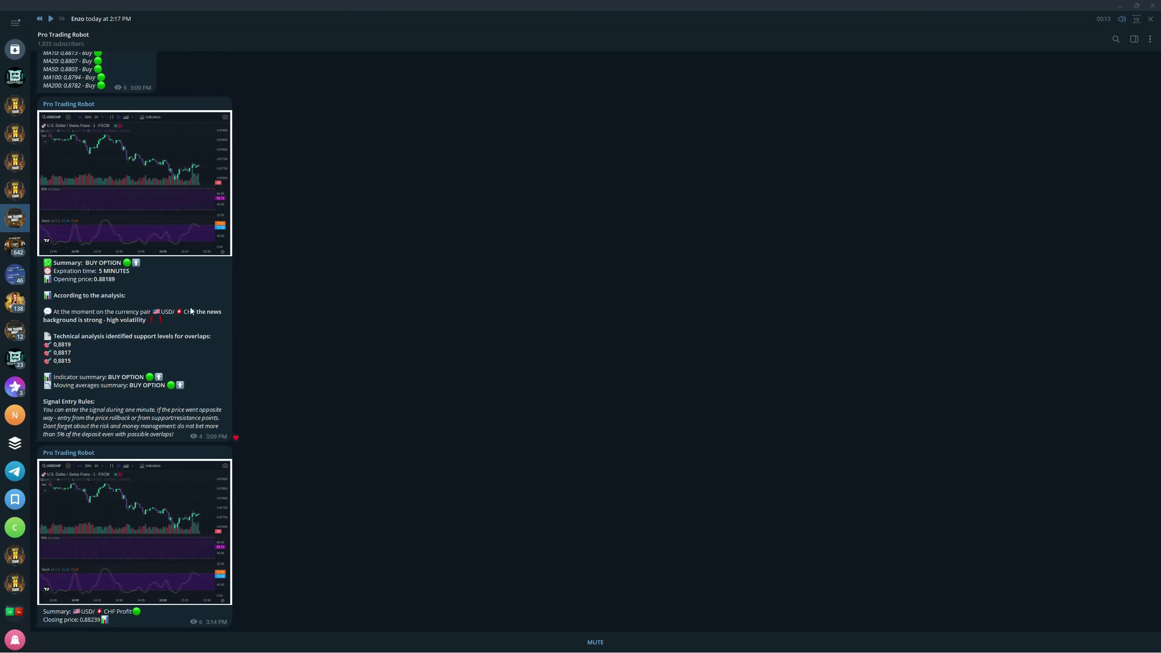
mouse_move(135, 345)
scroll(178, 321, up, 2)
scroll(177, 321, up, 4)
scroll(152, 316, up, 4)
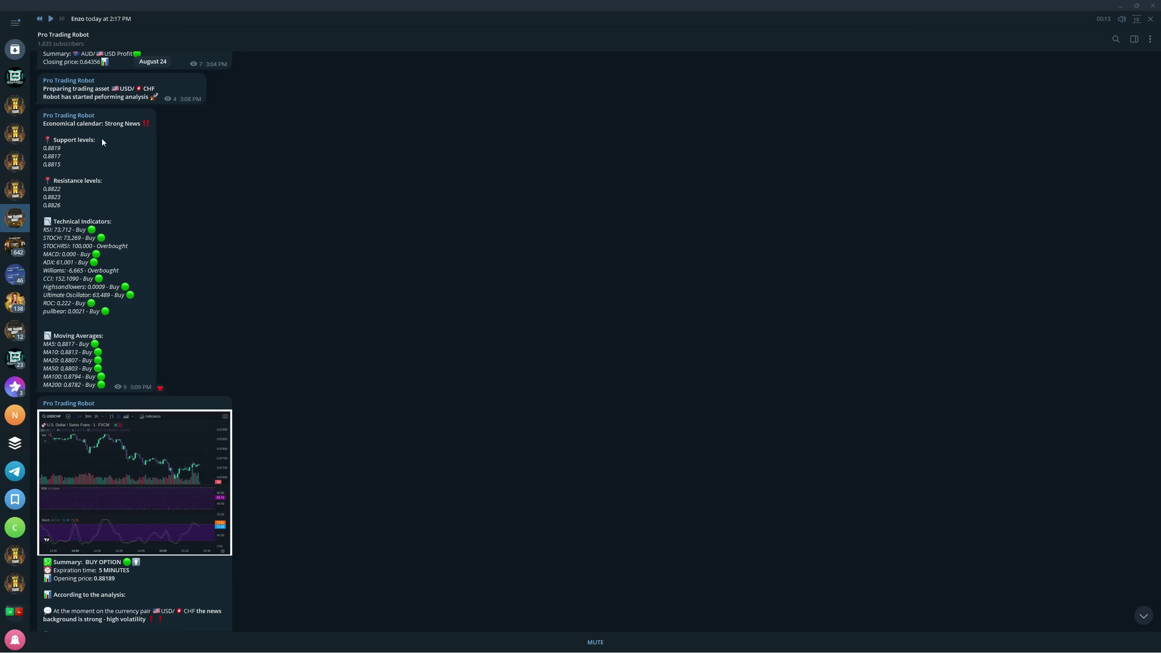
scroll(137, 317, up, 1)
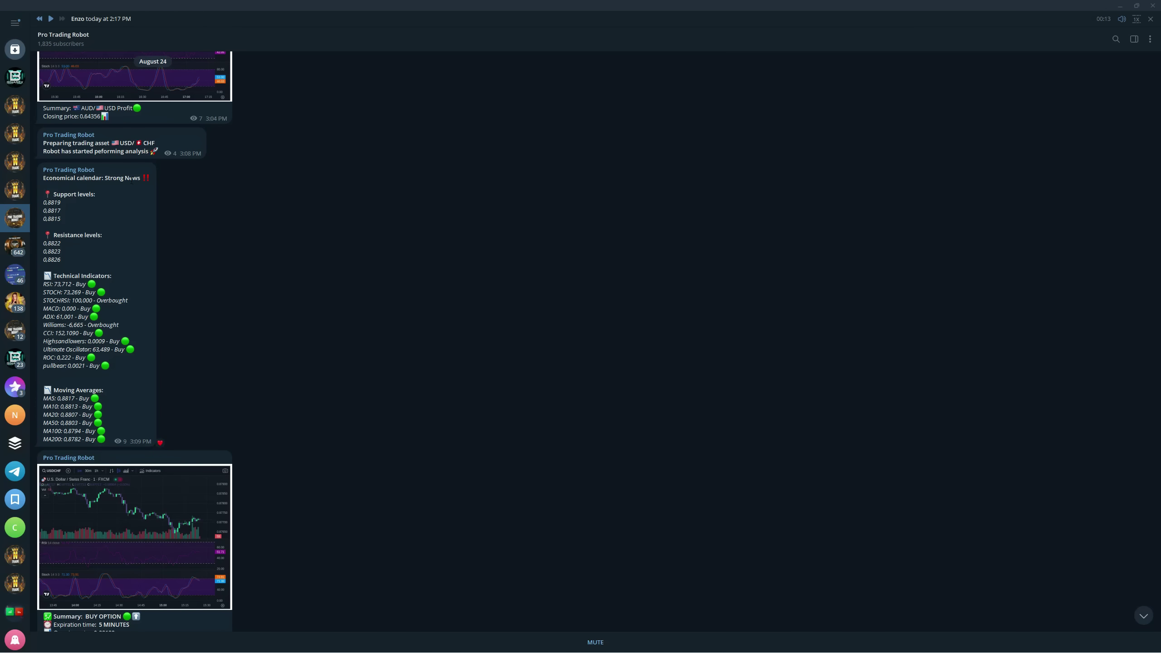
scroll(124, 198, down, 2)
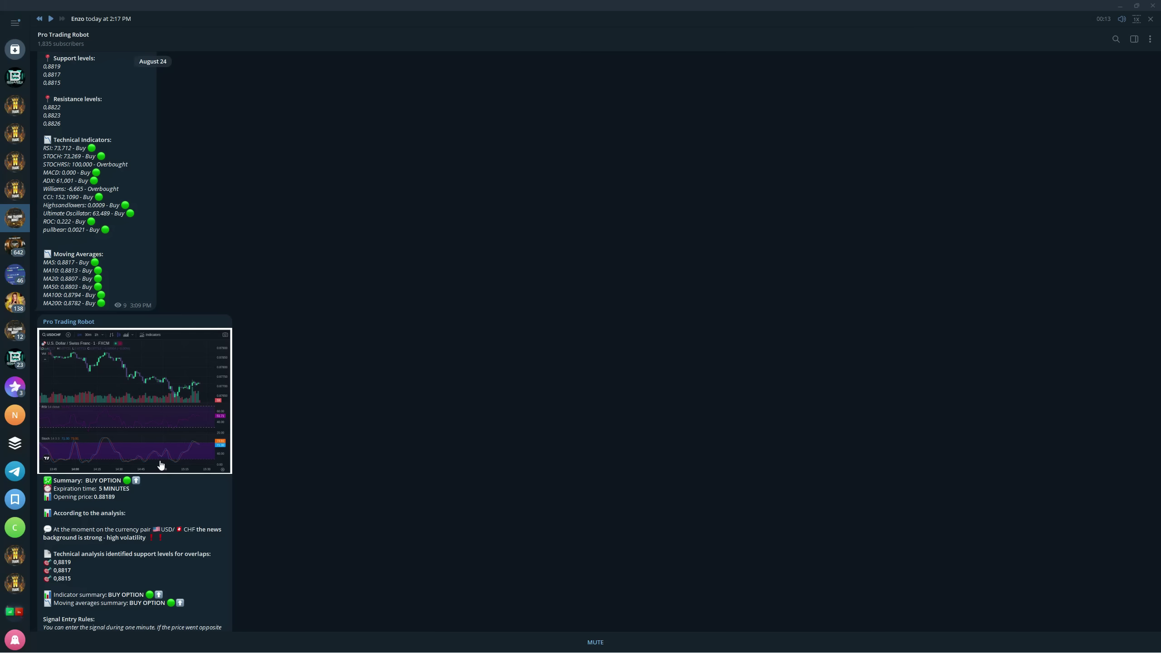
scroll(153, 392, down, 3)
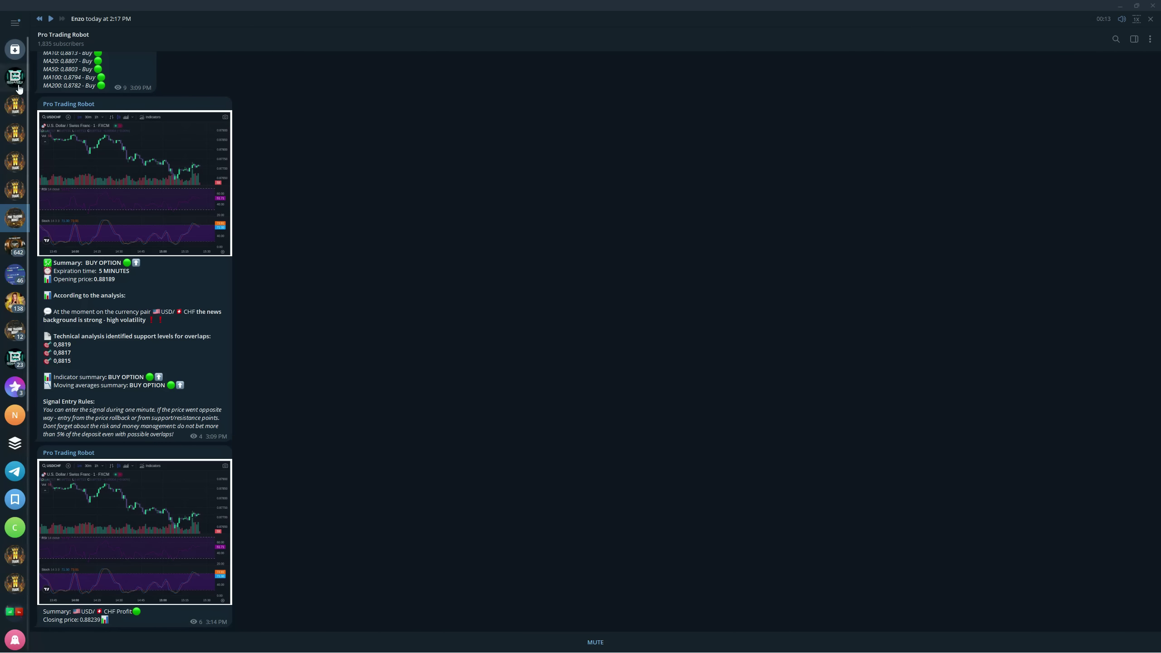
Step: Open the NTrade Private Trading Group chat showing its USD/CHF trade result
click(14, 106)
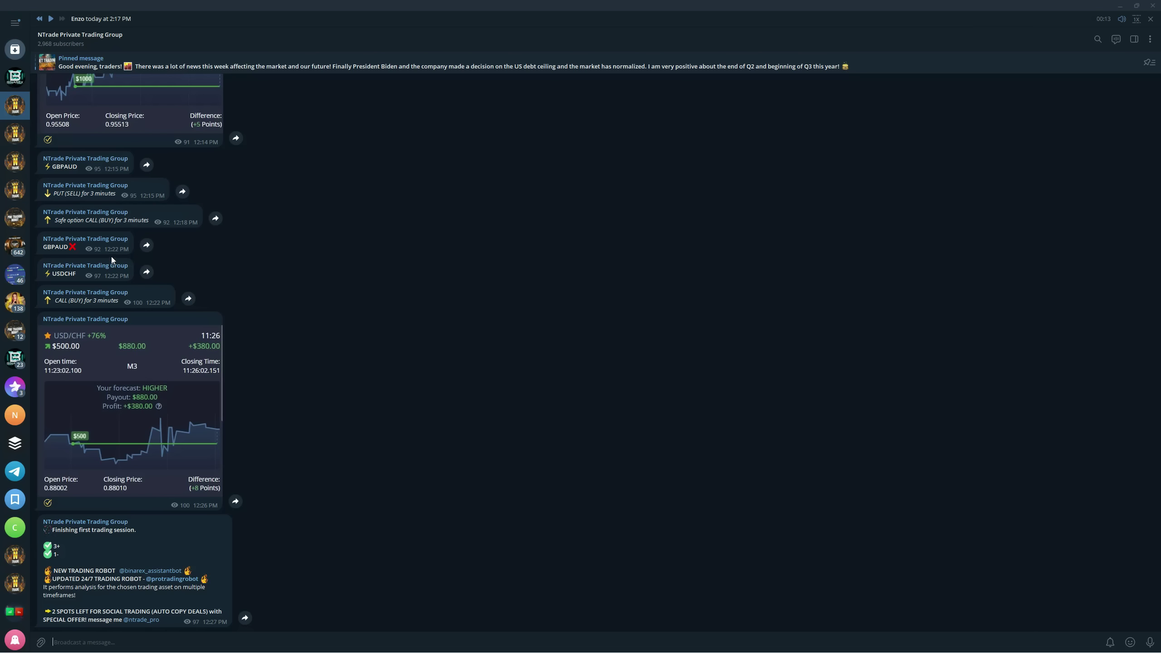
Step: Browse the Binarex Assistant Plus and both robot chats, ending on NTrade FREE SIGNALS
click(14, 80)
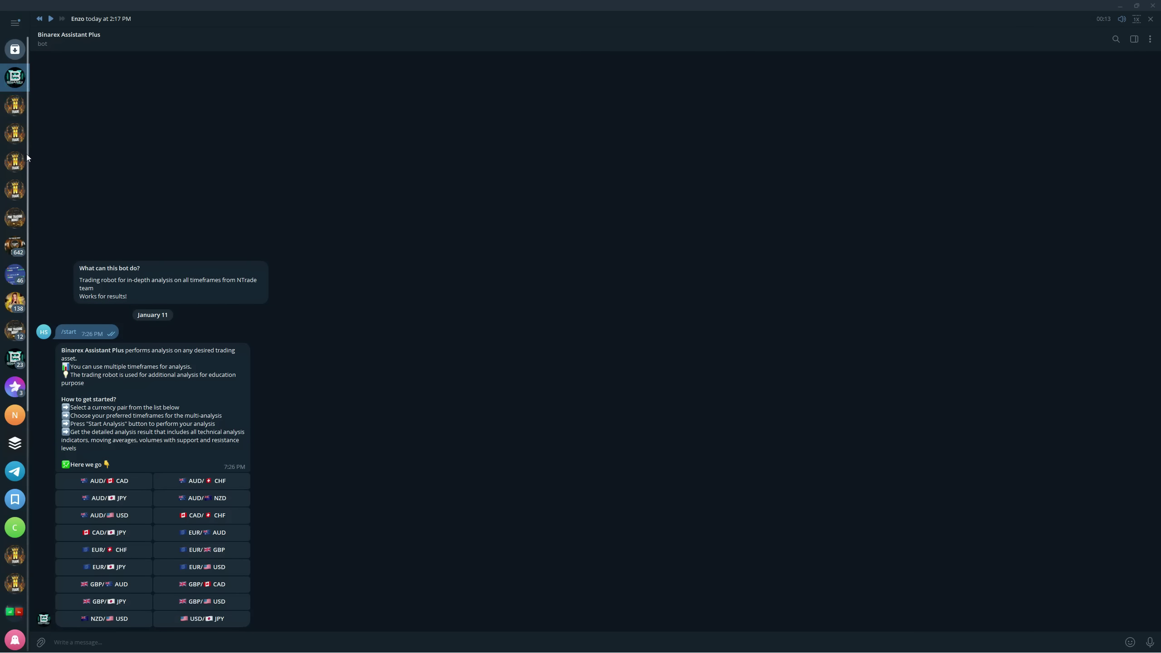
click(15, 218)
click(14, 246)
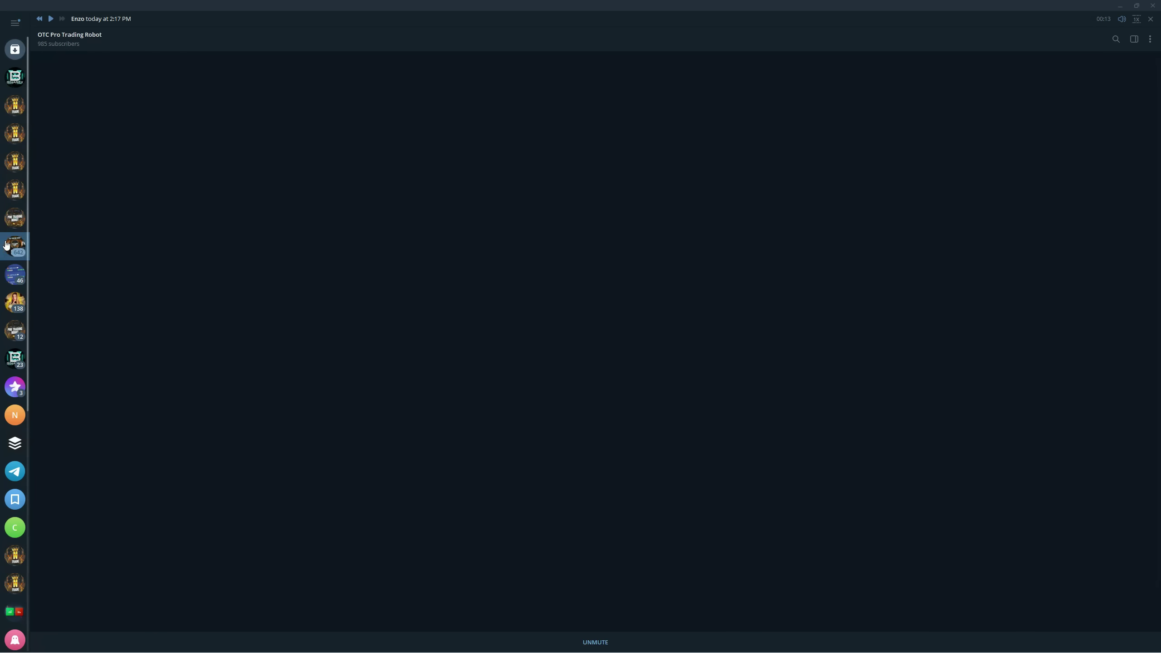
click(1141, 606)
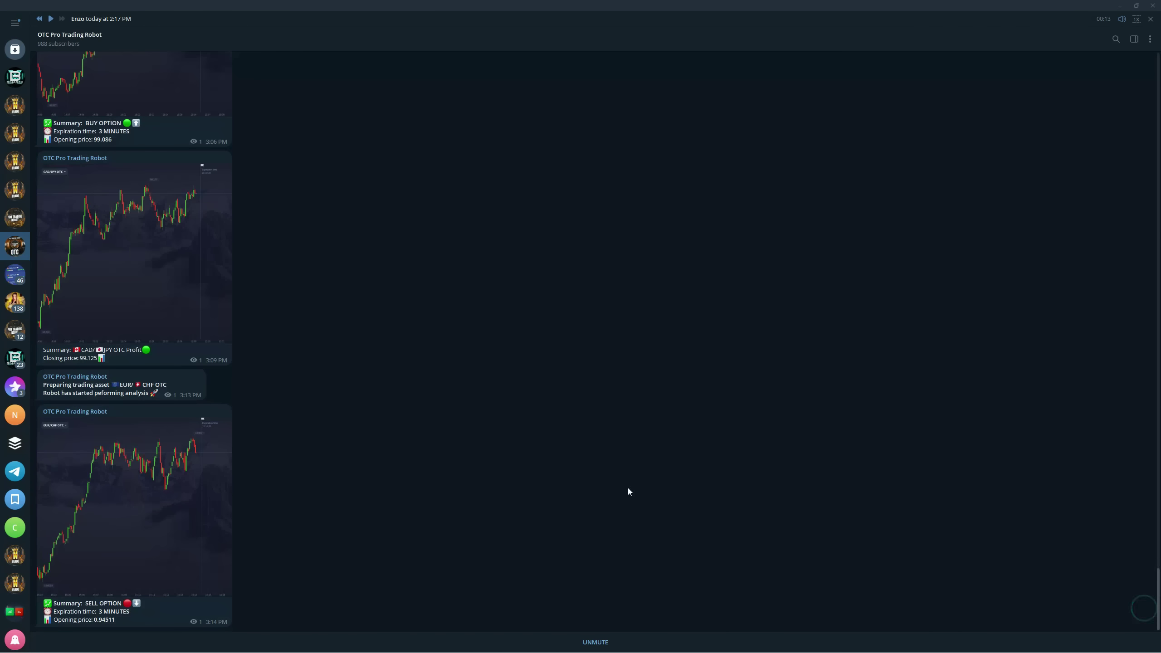
click(15, 219)
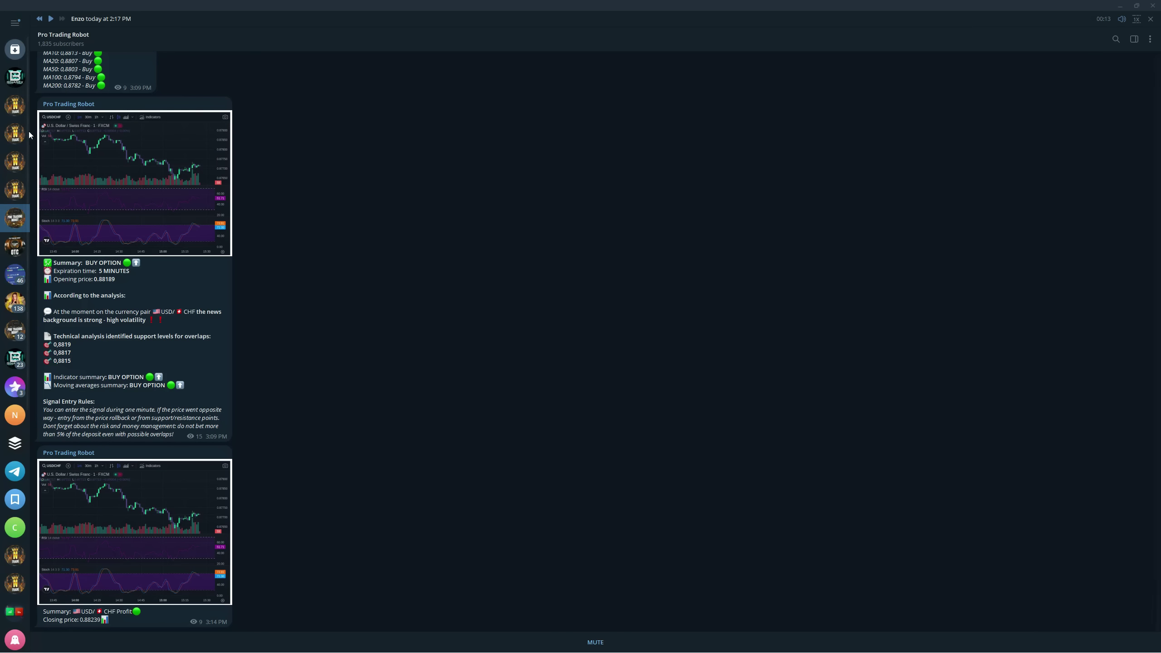
click(15, 135)
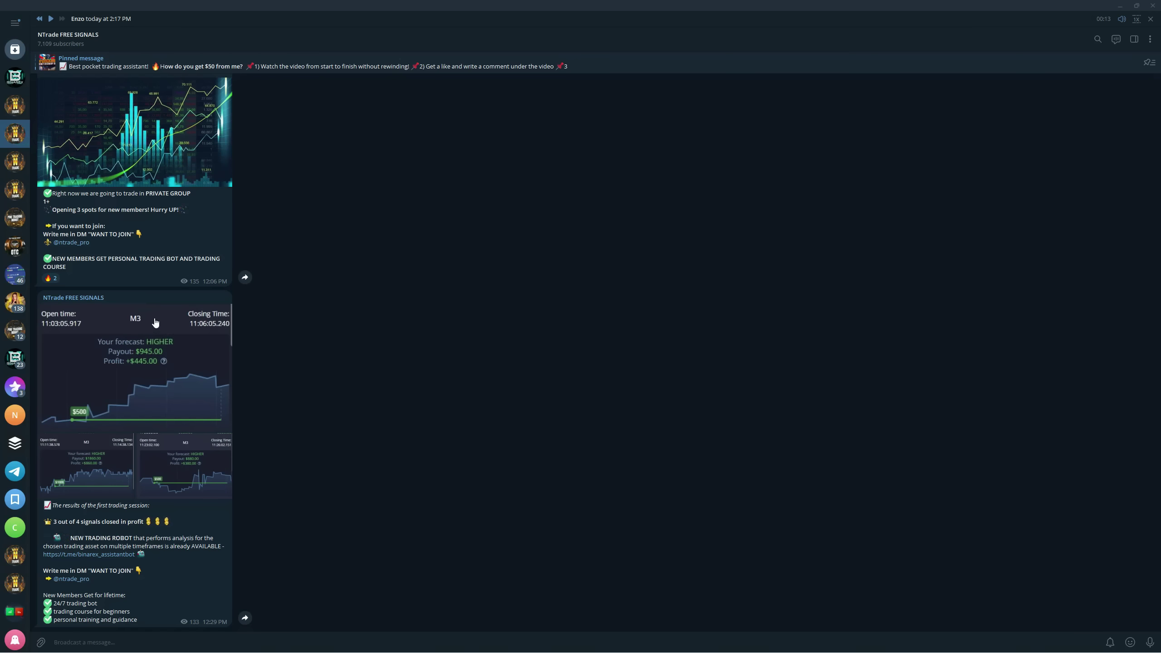
scroll(162, 436, up, 2)
scroll(162, 436, up, 4)
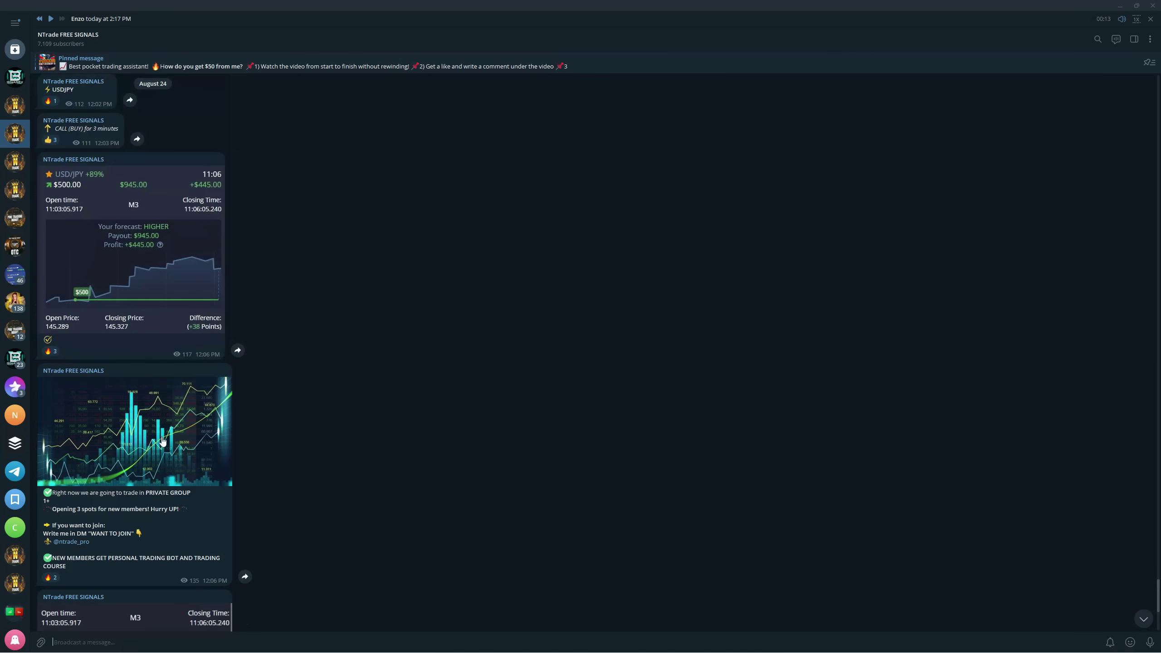
scroll(162, 436, up, 2)
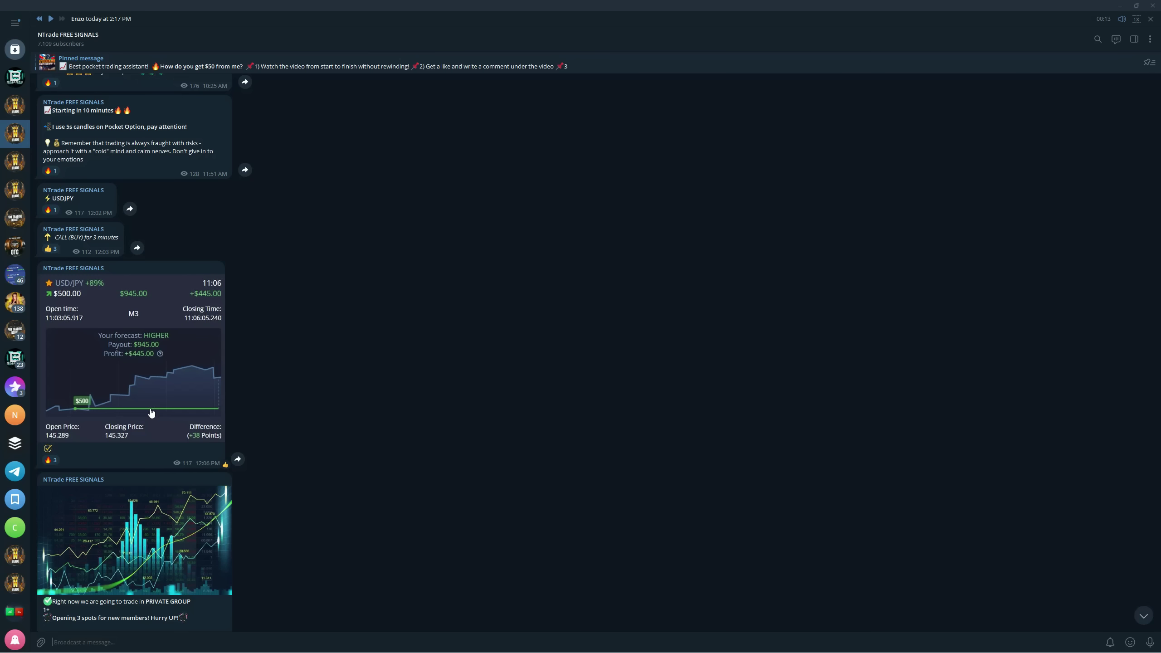
scroll(150, 420, down, 5)
scroll(148, 410, down, 2)
scroll(148, 409, up, 5)
scroll(134, 396, up, 4)
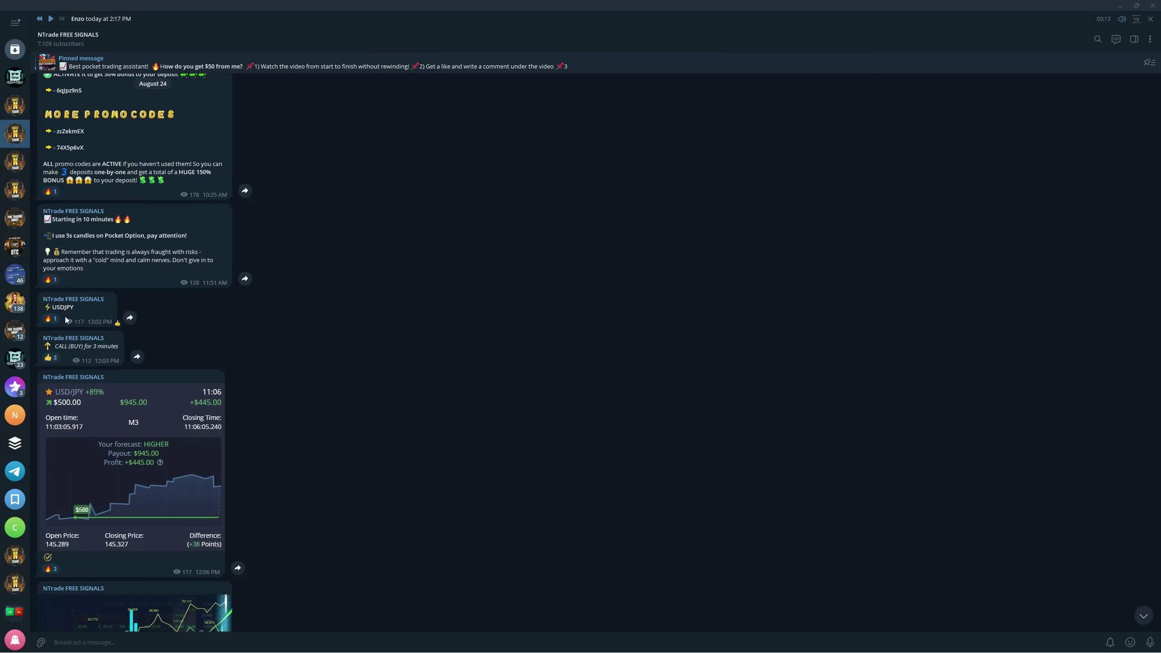
mouse_move(77, 200)
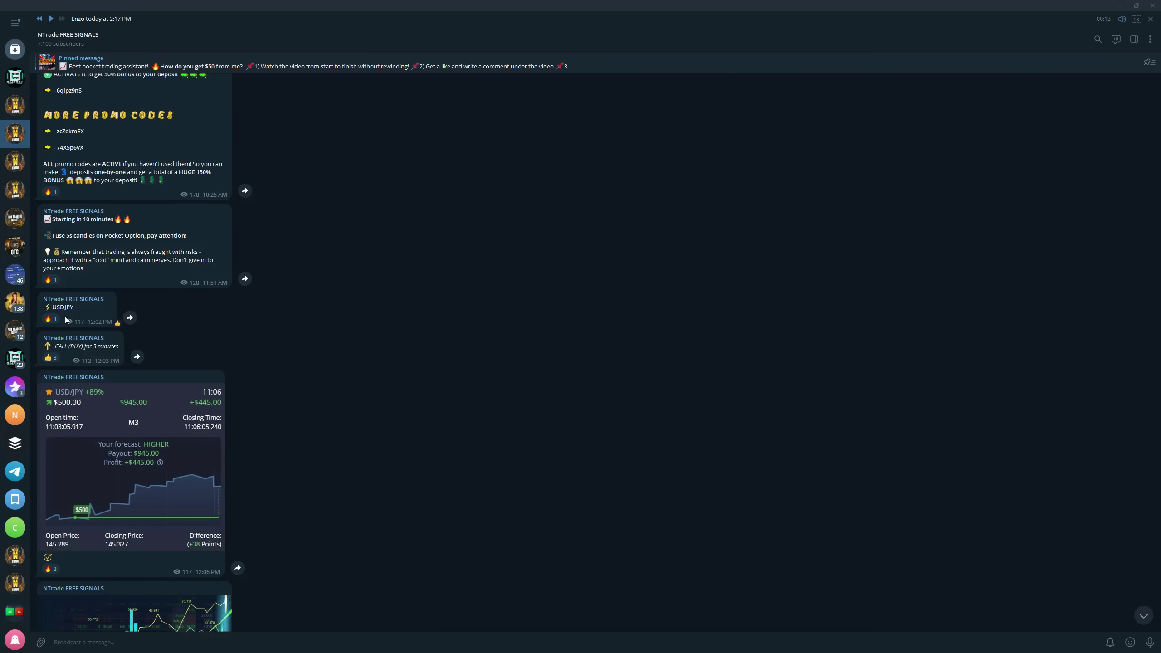
scroll(136, 321, down, 4)
scroll(136, 322, down, 4)
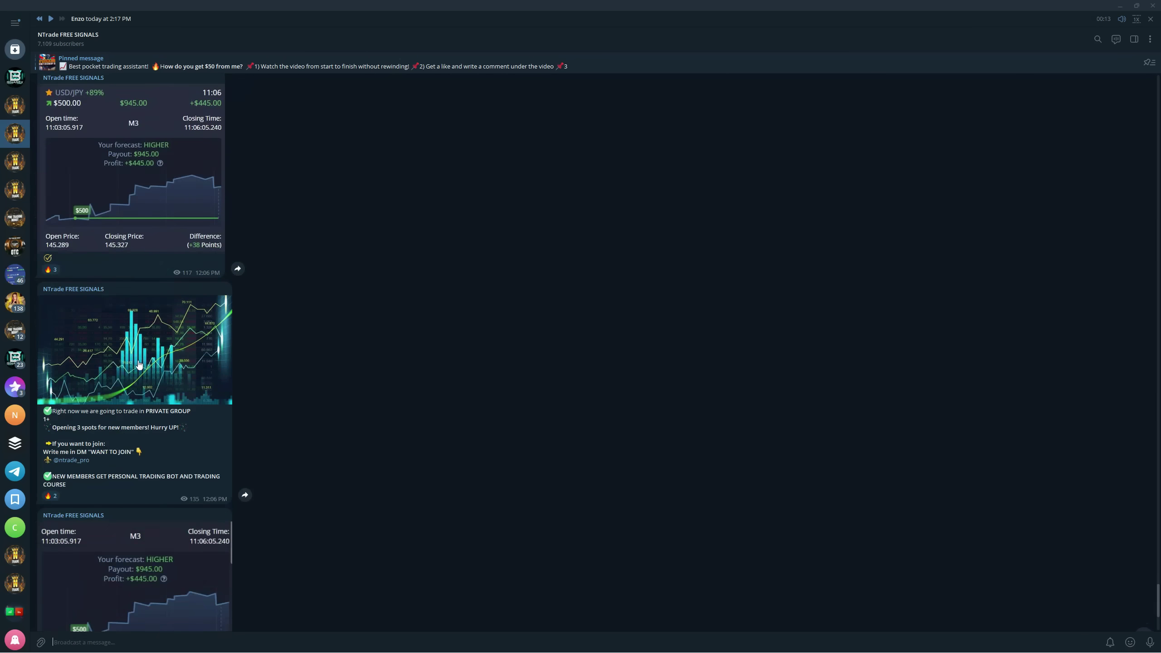
scroll(156, 319, down, 3)
scroll(156, 319, down, 2)
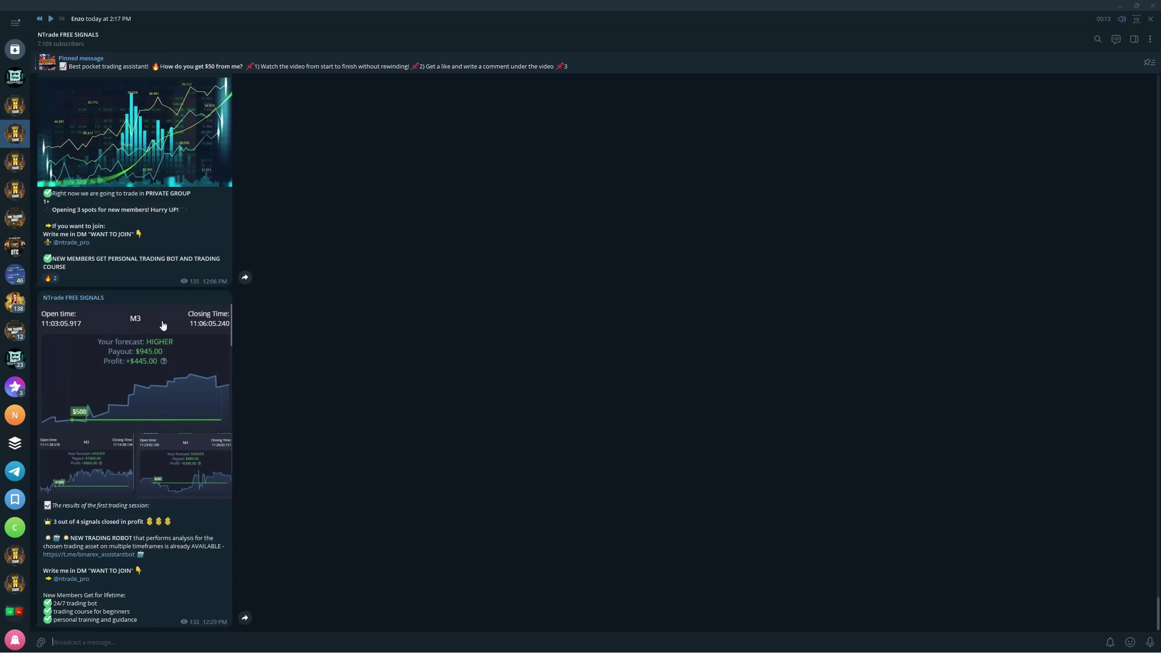
scroll(146, 321, up, 4)
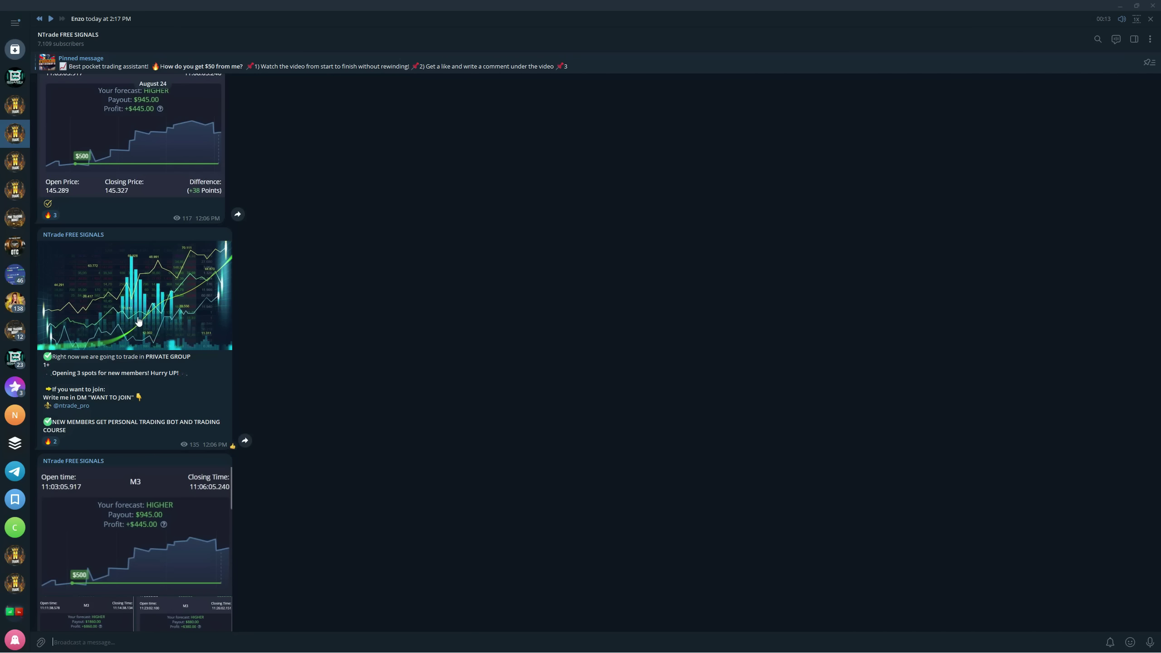
scroll(138, 322, up, 3)
scroll(139, 336, up, 3)
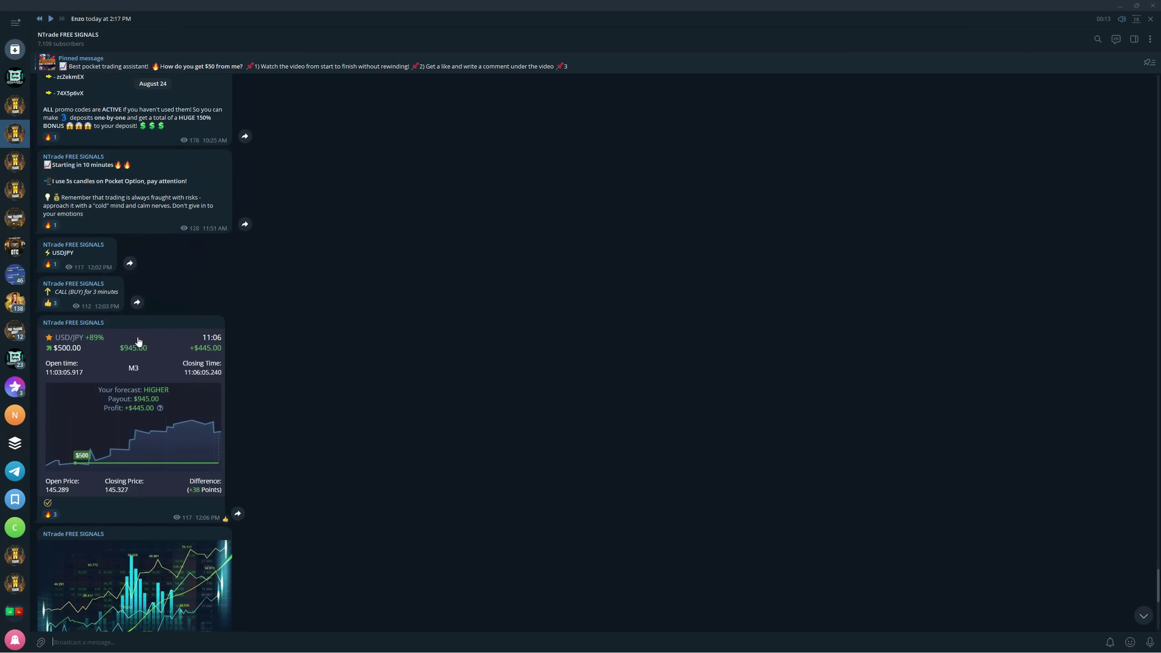
scroll(134, 339, up, 5)
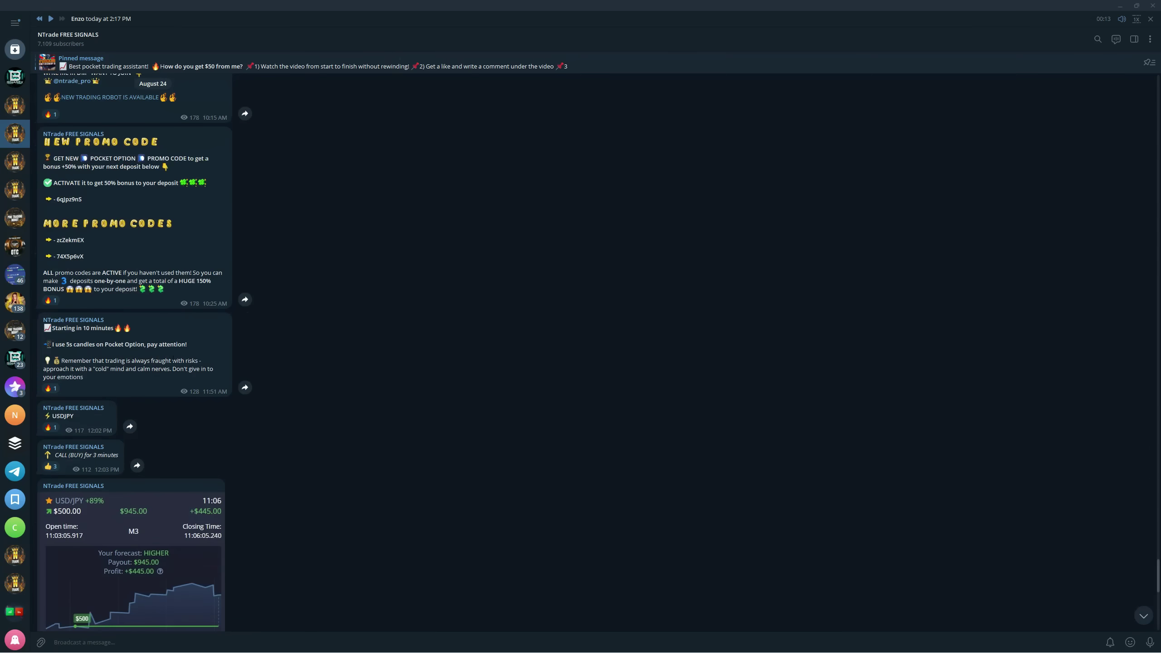
scroll(134, 340, up, 5)
scroll(183, 362, up, 4)
scroll(182, 362, up, 4)
scroll(184, 359, up, 4)
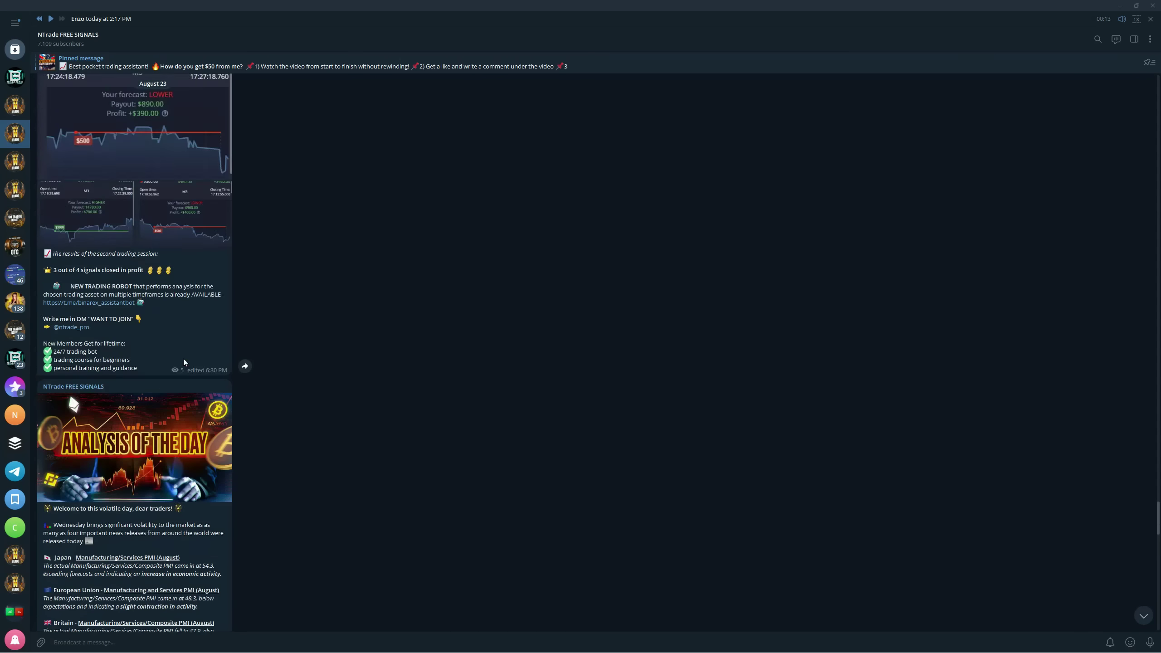
scroll(183, 358, up, 4)
scroll(170, 363, up, 4)
scroll(170, 361, up, 4)
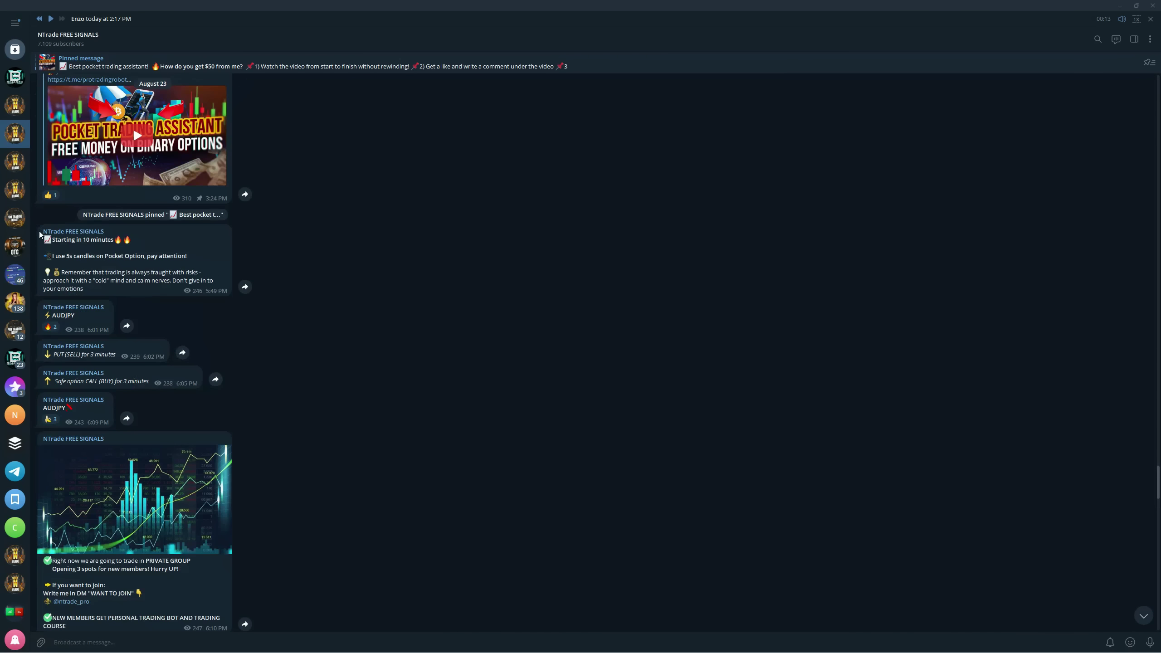
scroll(136, 344, up, 3)
scroll(104, 365, up, 3)
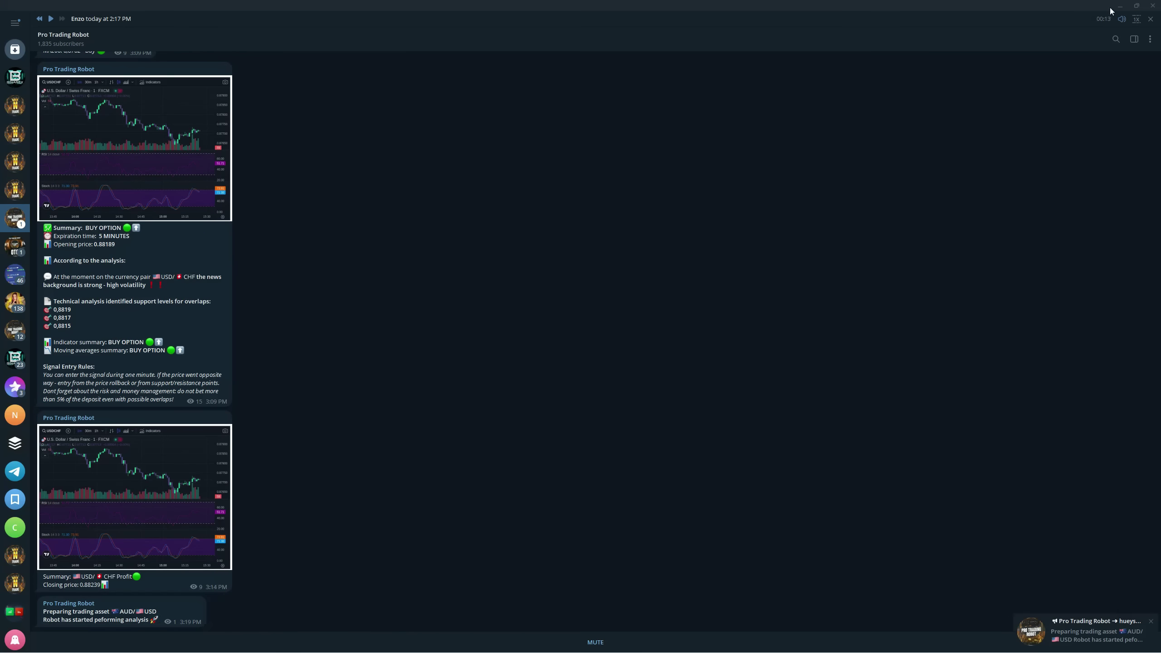
Step: Switch the Pocket Option chart to the AUD/USD pair
click(1110, 10)
click(73, 71)
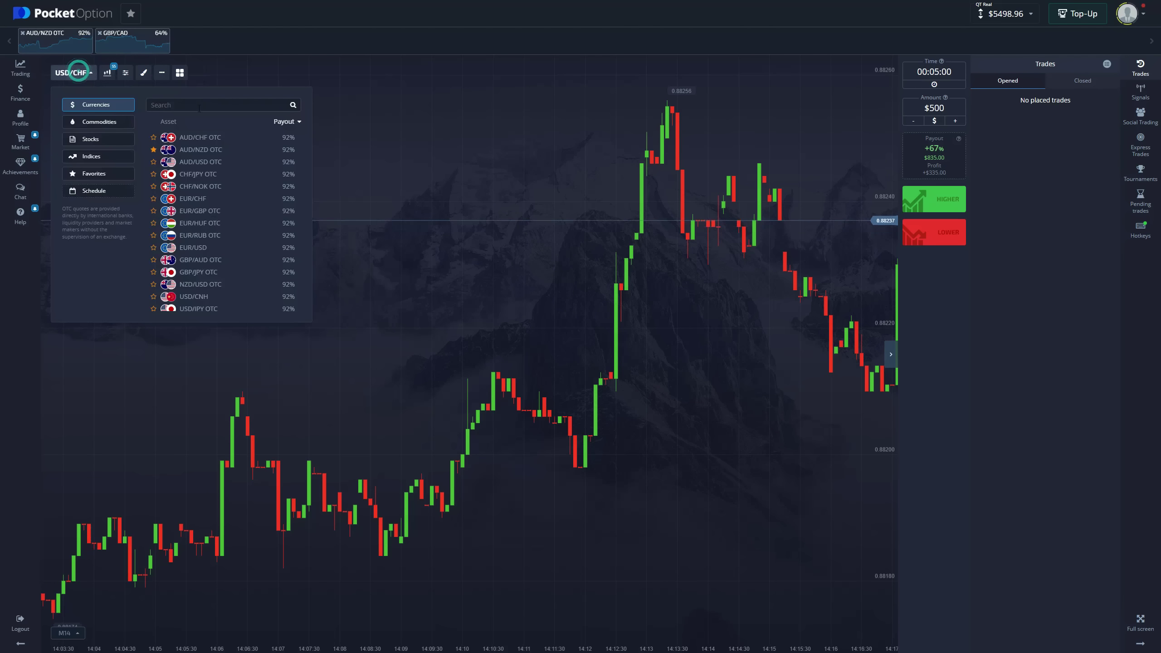
click(197, 106)
text(audusd)
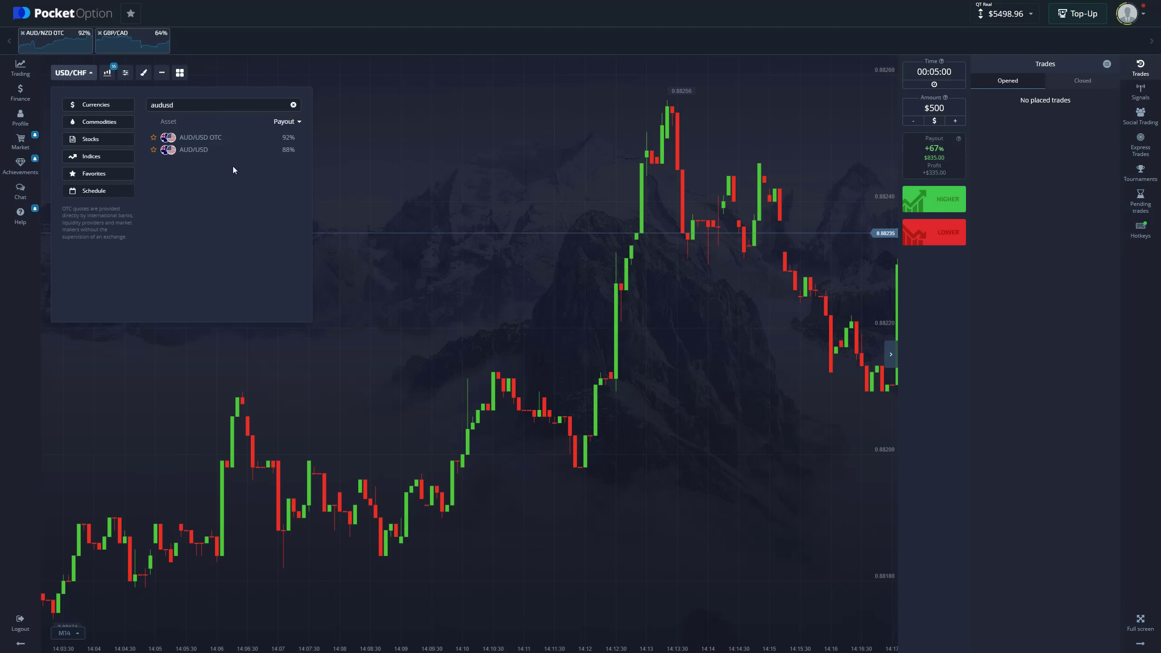
click(194, 150)
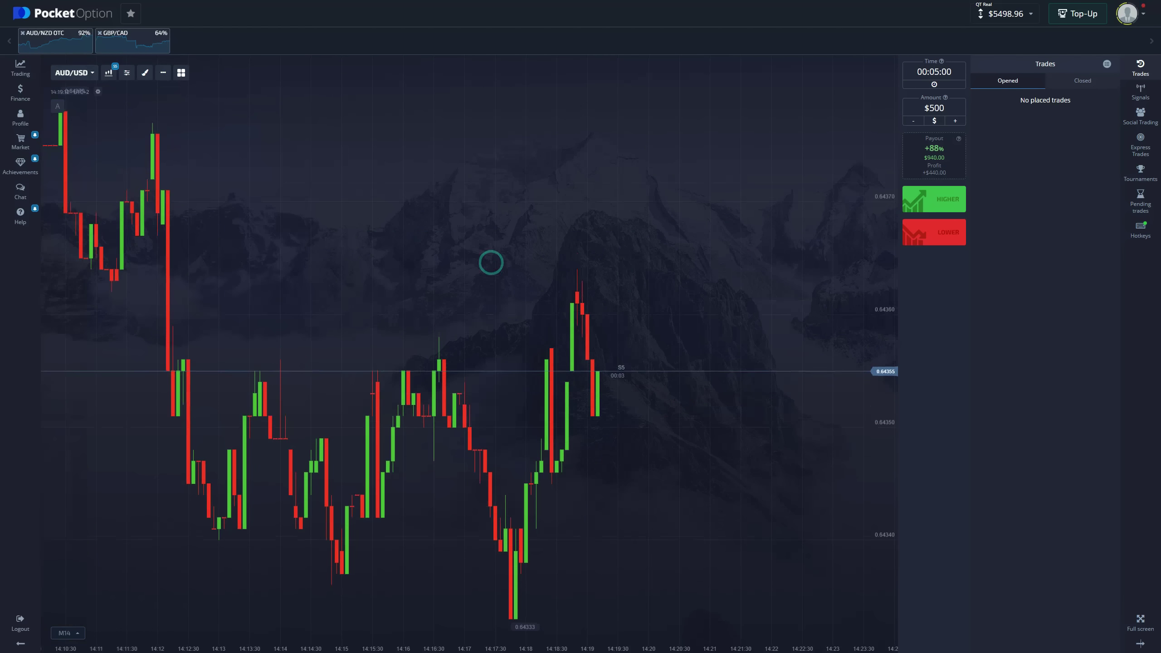
Step: Check the Telegram signal, then set the trade expiry to three minutes
key(alt+Tab)
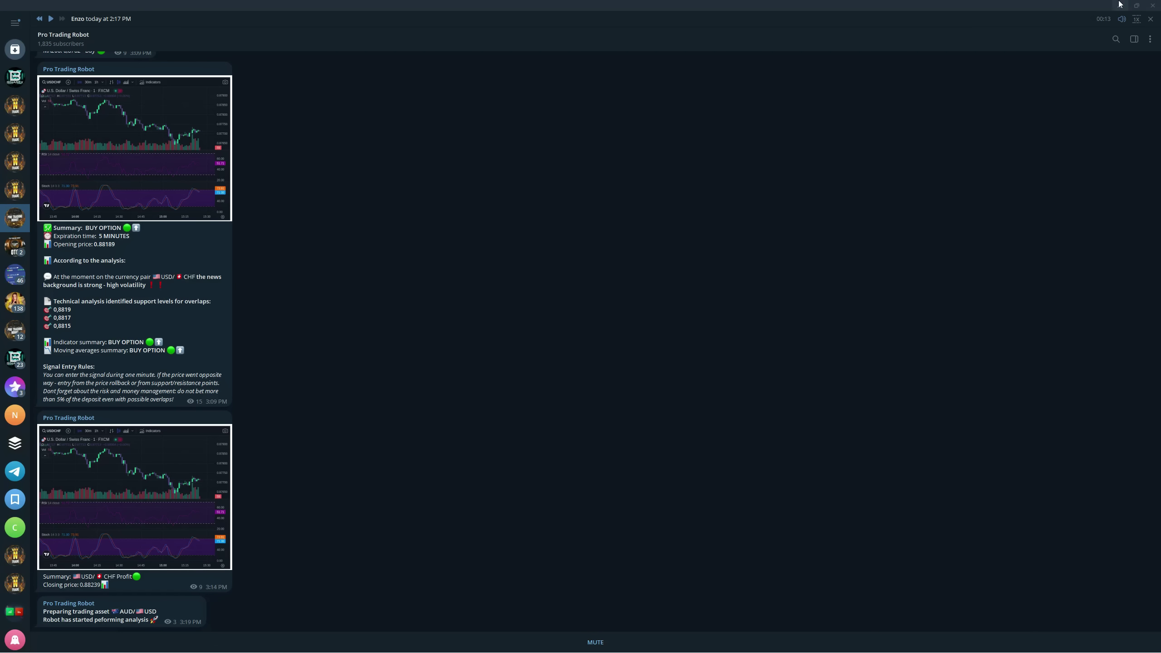
click(1121, 18)
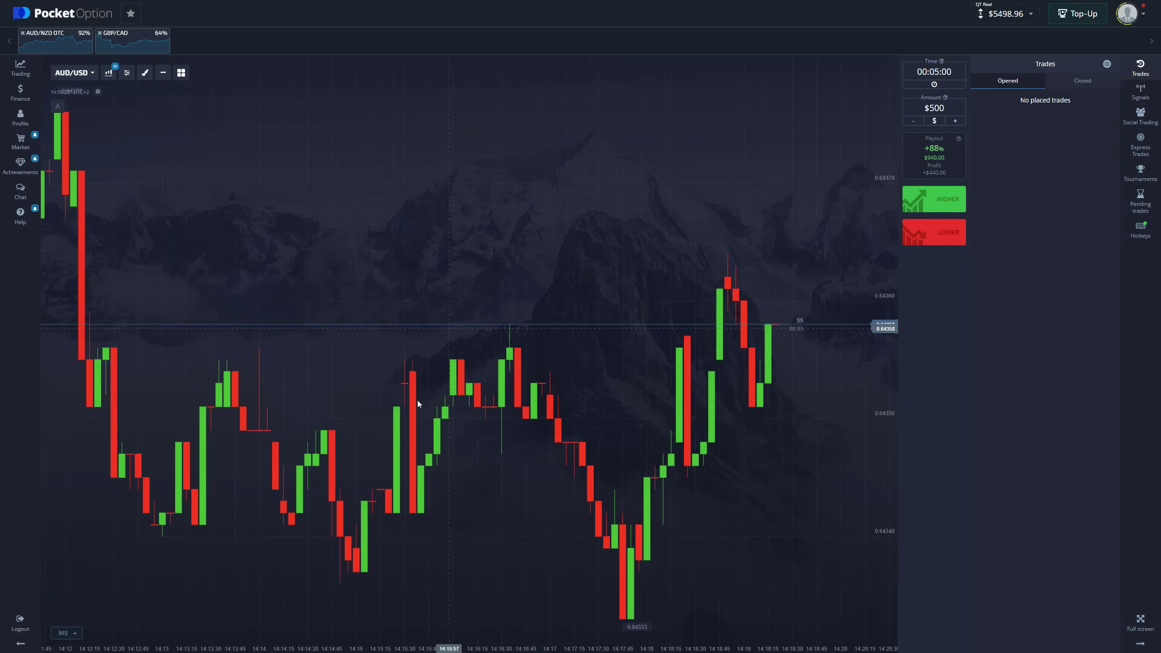
scroll(636, 490, down, 3)
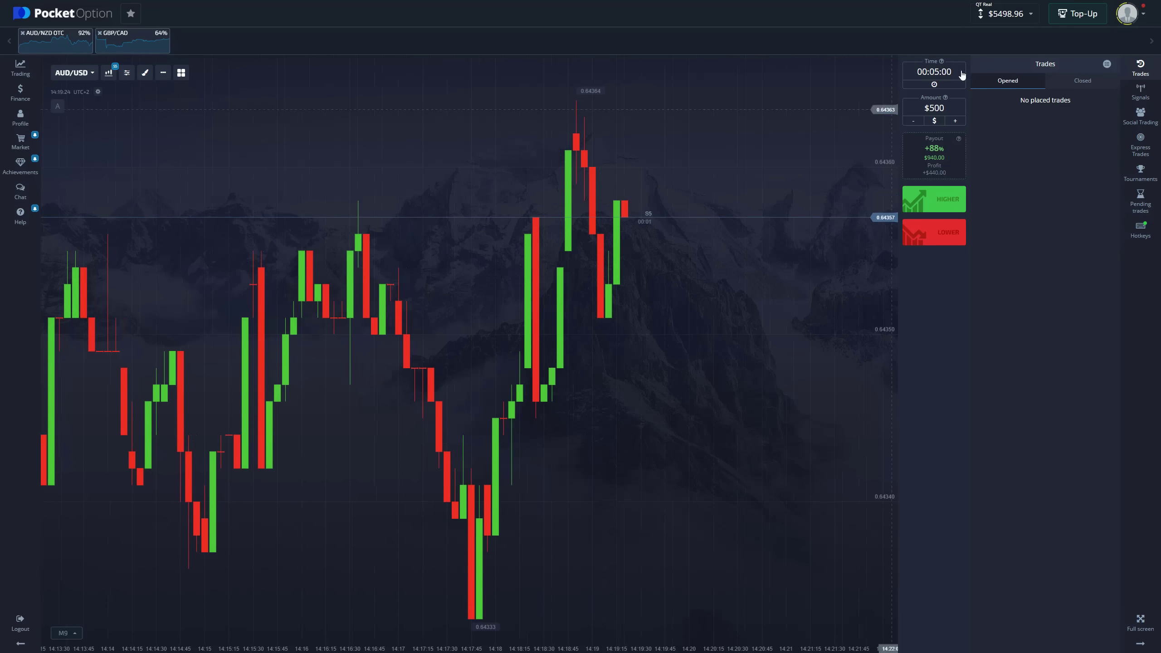
click(934, 71)
click(853, 101)
click(745, 350)
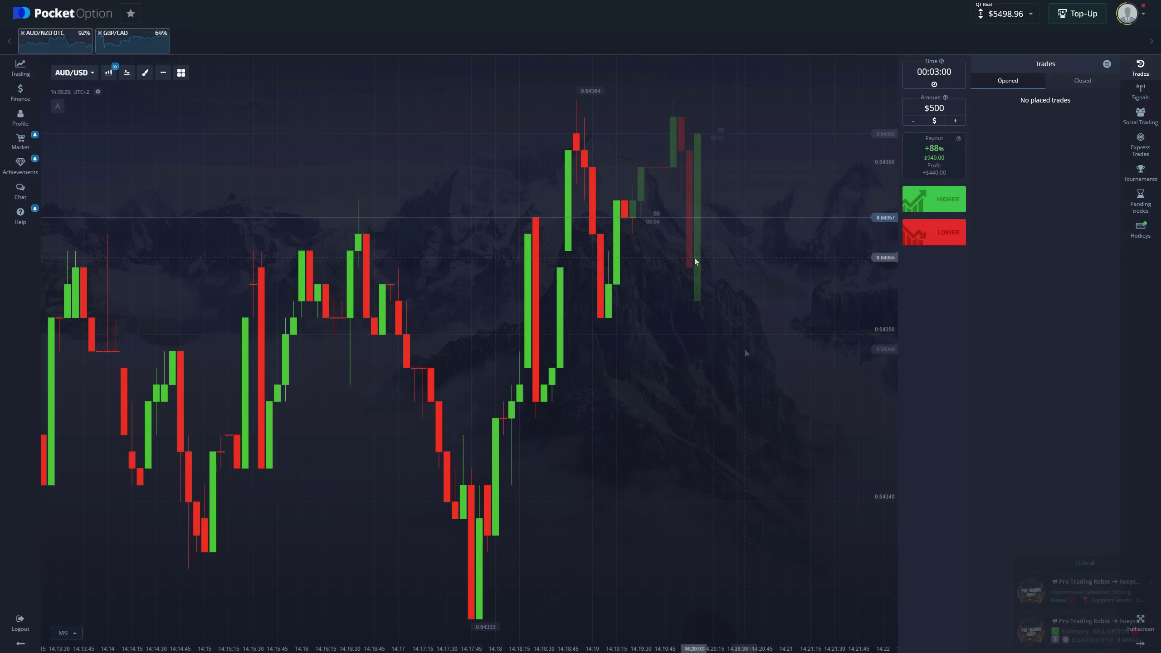
Step: Place two $500 Lower trades on AUD/USD, rechecking the signal channel
click(942, 231)
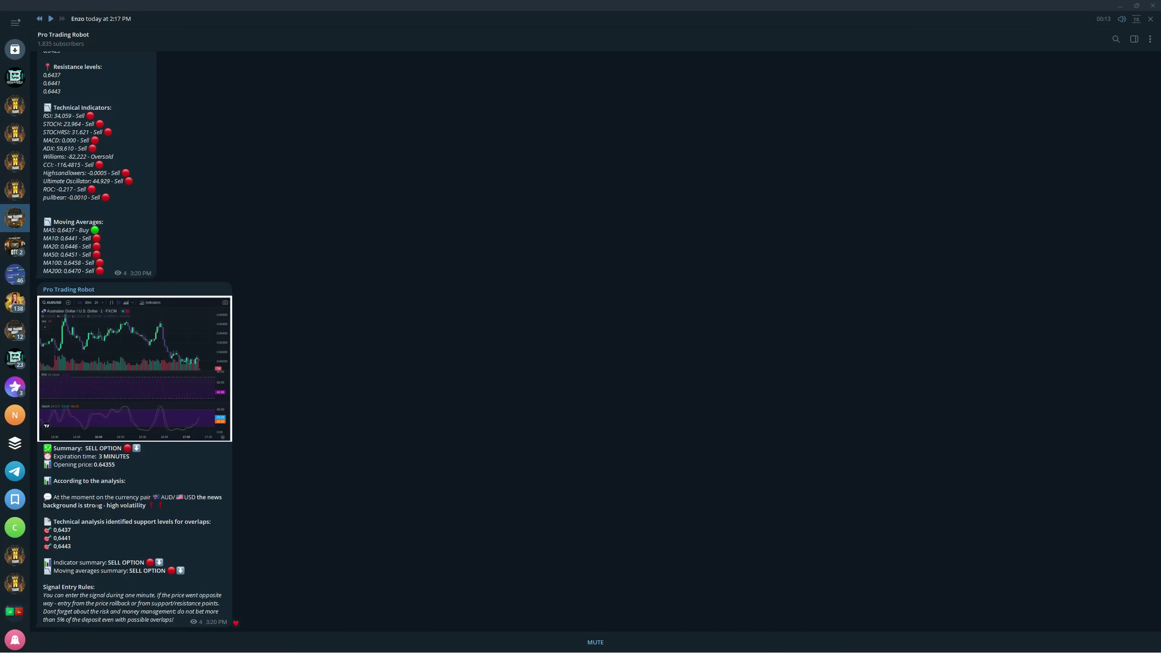
scroll(153, 513, up, 1)
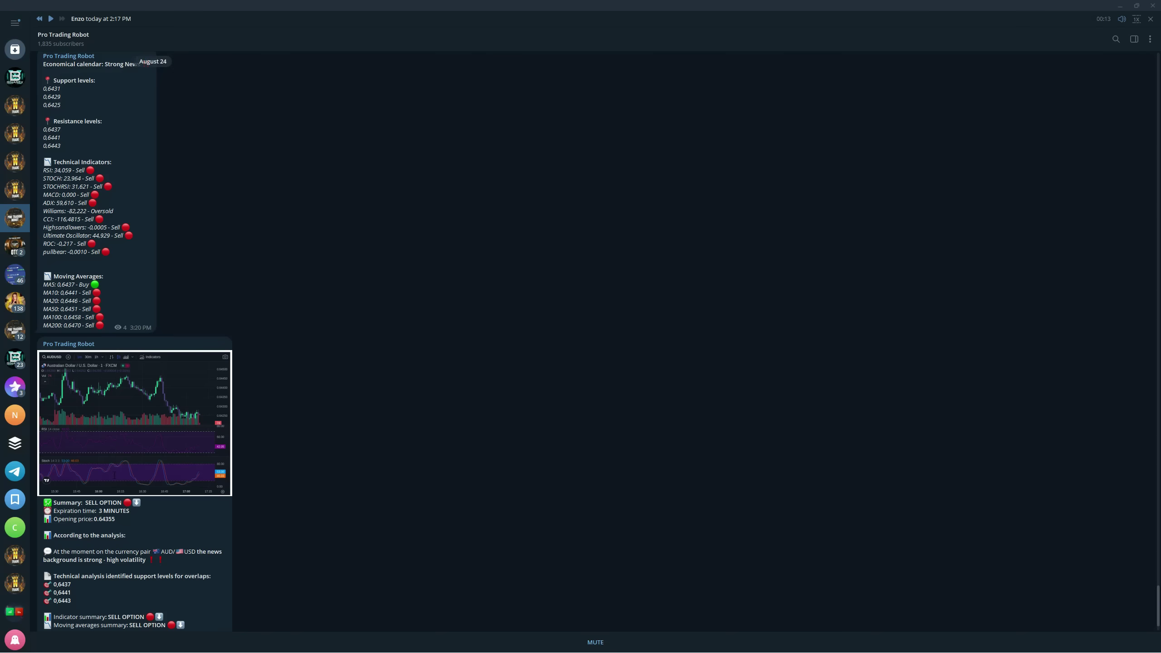
scroll(153, 512, down, 1)
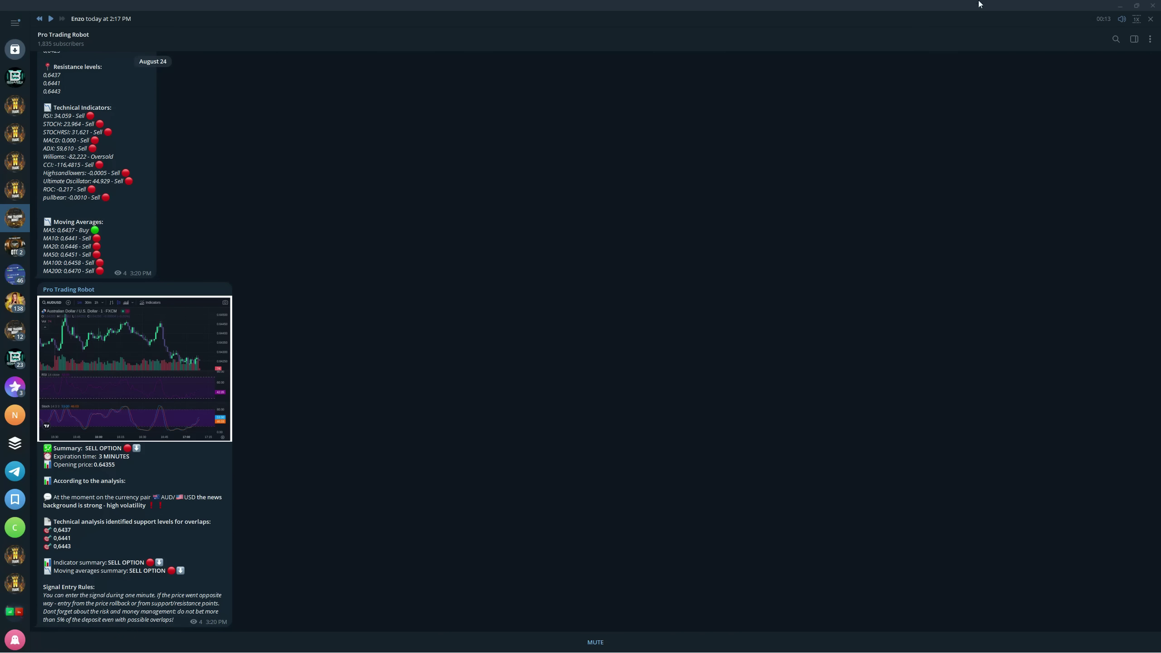
click(1122, 5)
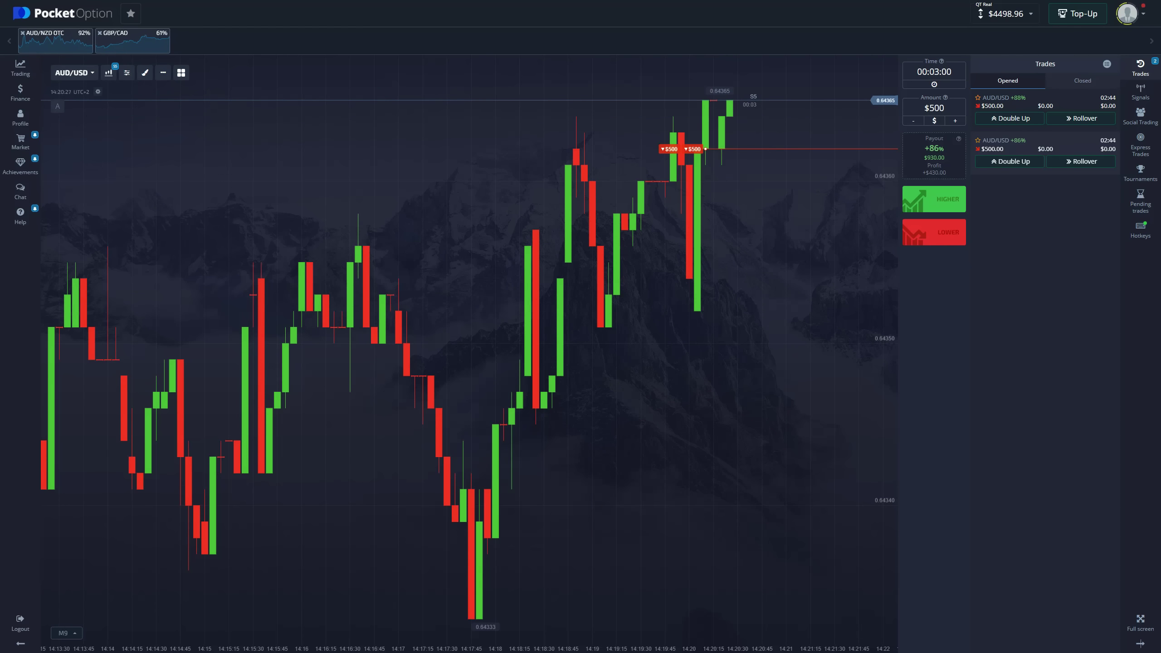
key(alt+Tab)
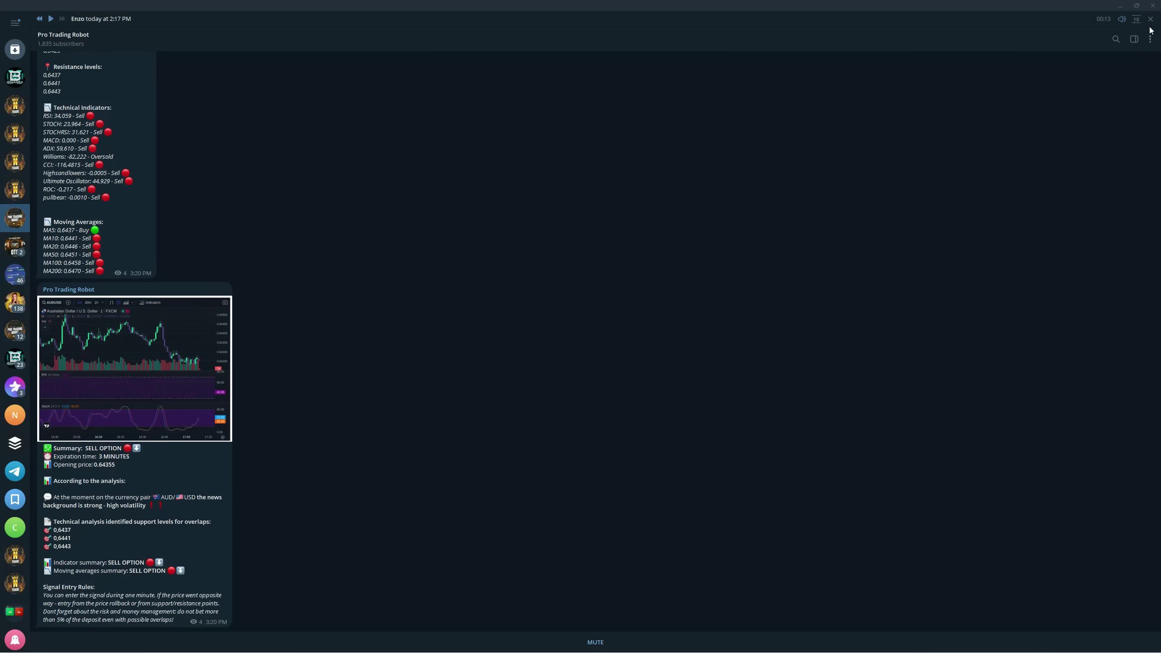
scroll(580, 326, up, 1)
click(1121, 5)
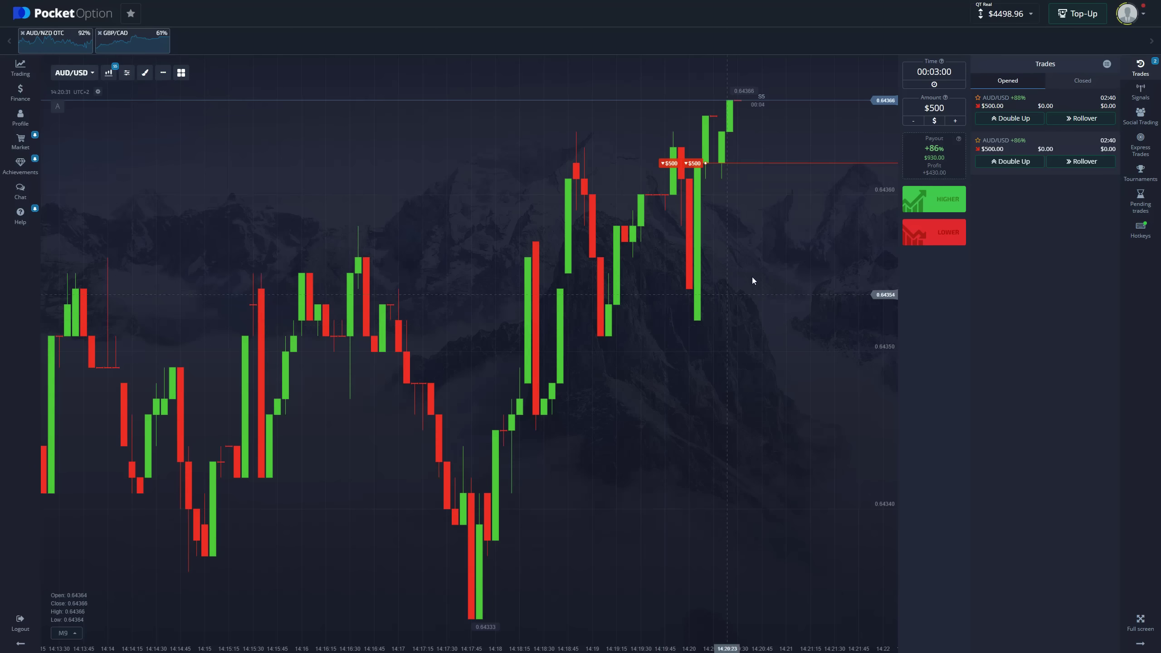
scroll(730, 187, down, 2)
scroll(733, 202, down, 2)
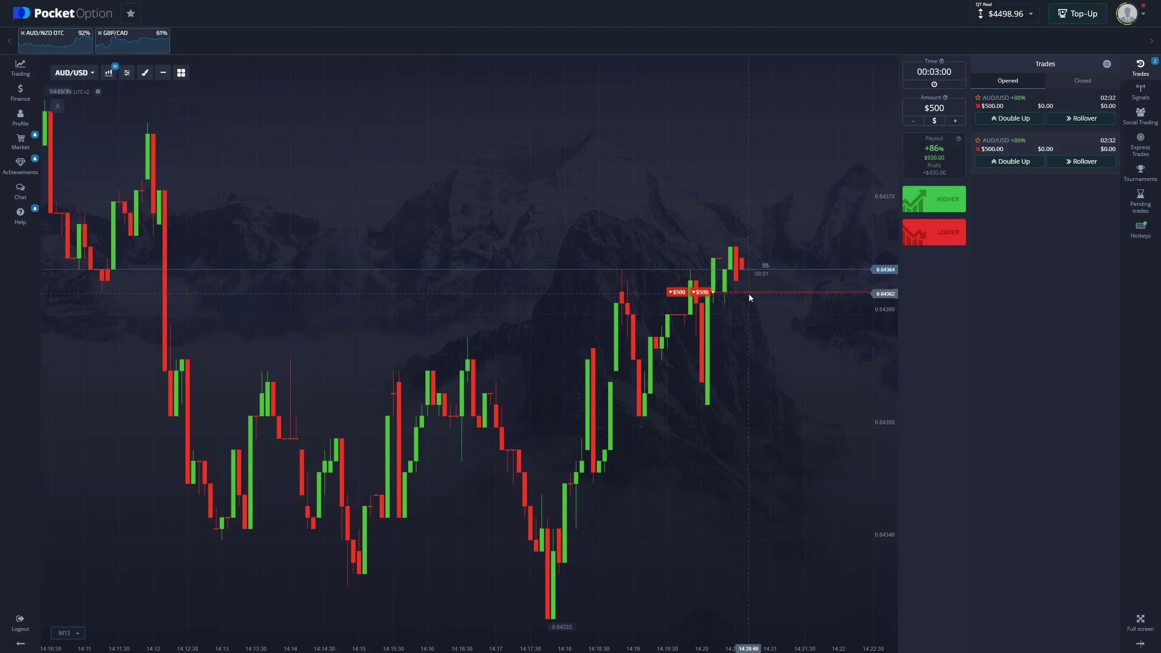
Step: Pan the AUD/USD chart while the two $500 Lower trades count down
drag(809, 315, 729, 311)
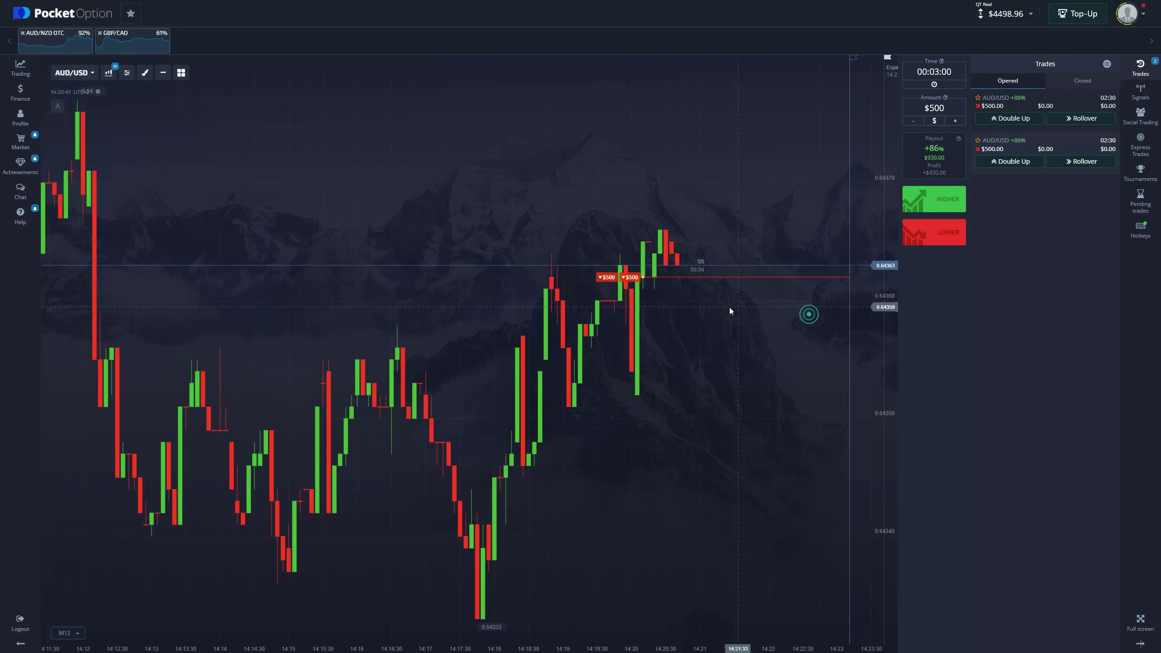
scroll(729, 312, up, 2)
scroll(643, 163, up, 2)
scroll(618, 178, up, 2)
scroll(619, 182, up, 1)
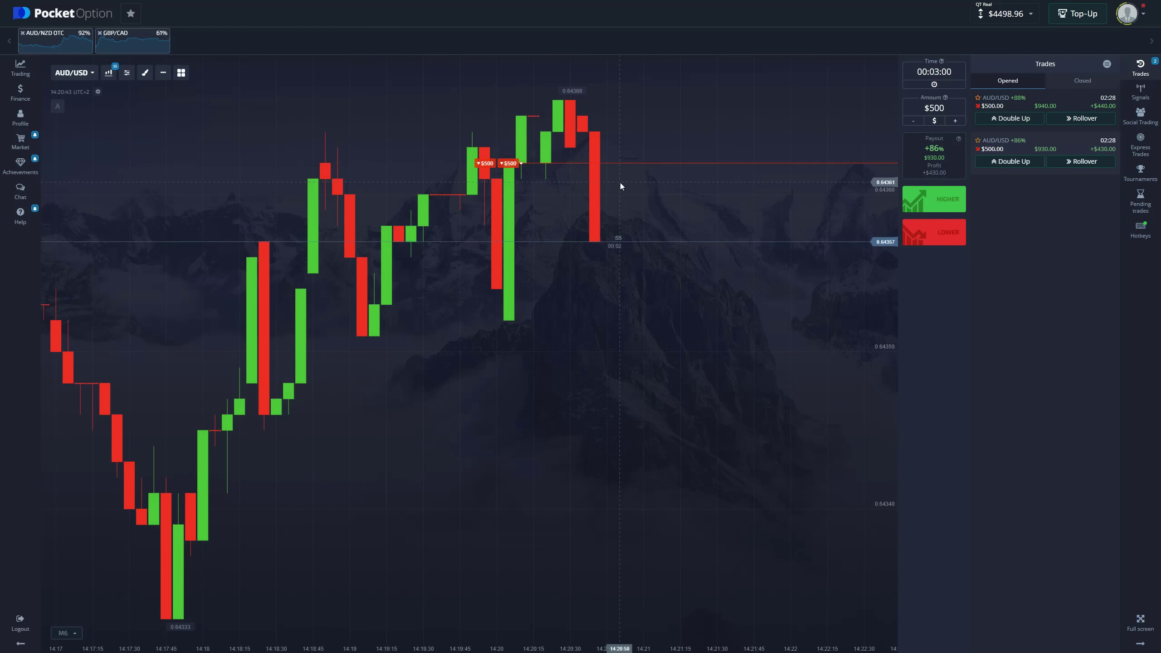
scroll(620, 183, up, 2)
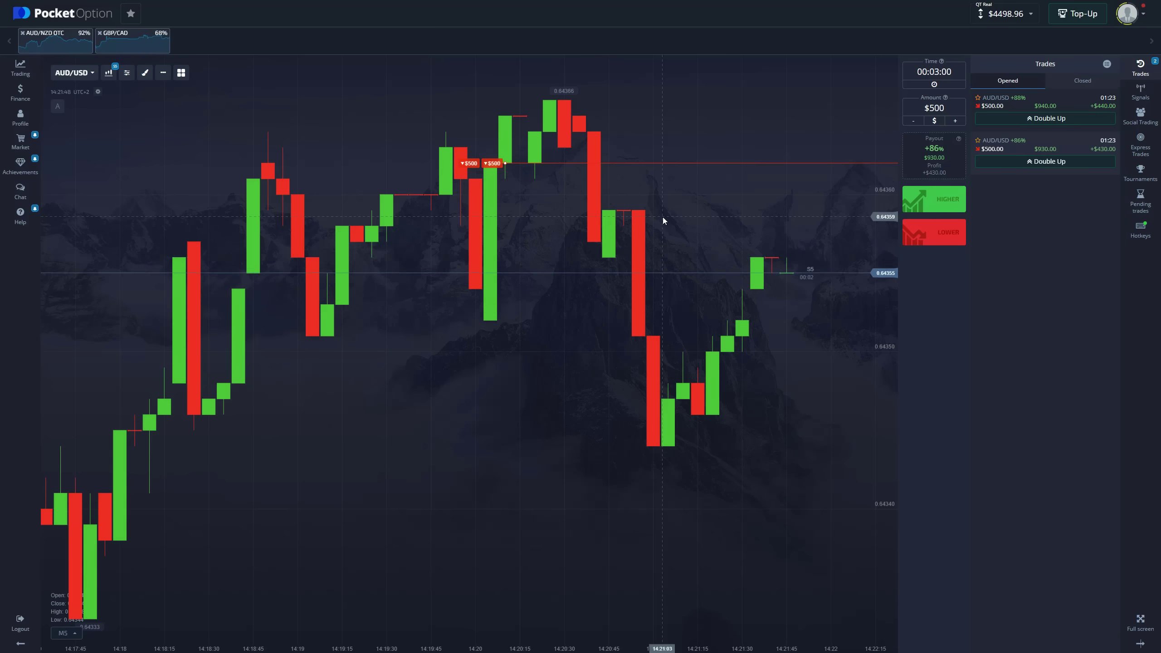
scroll(662, 218, up, 3)
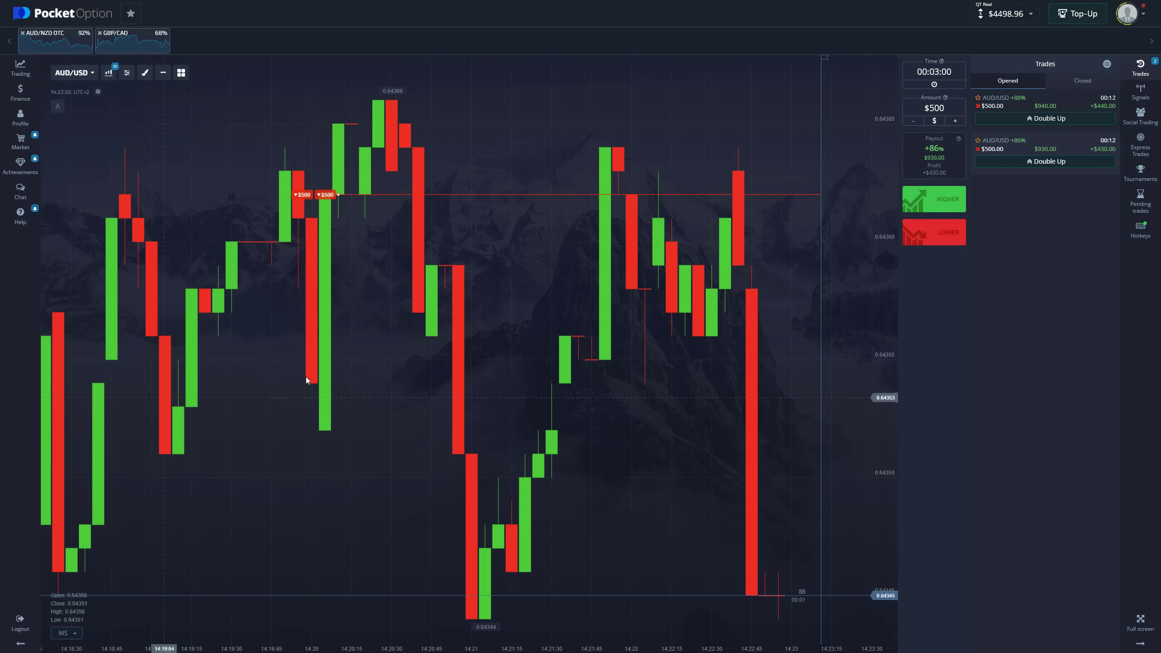
scroll(609, 363, down, 3)
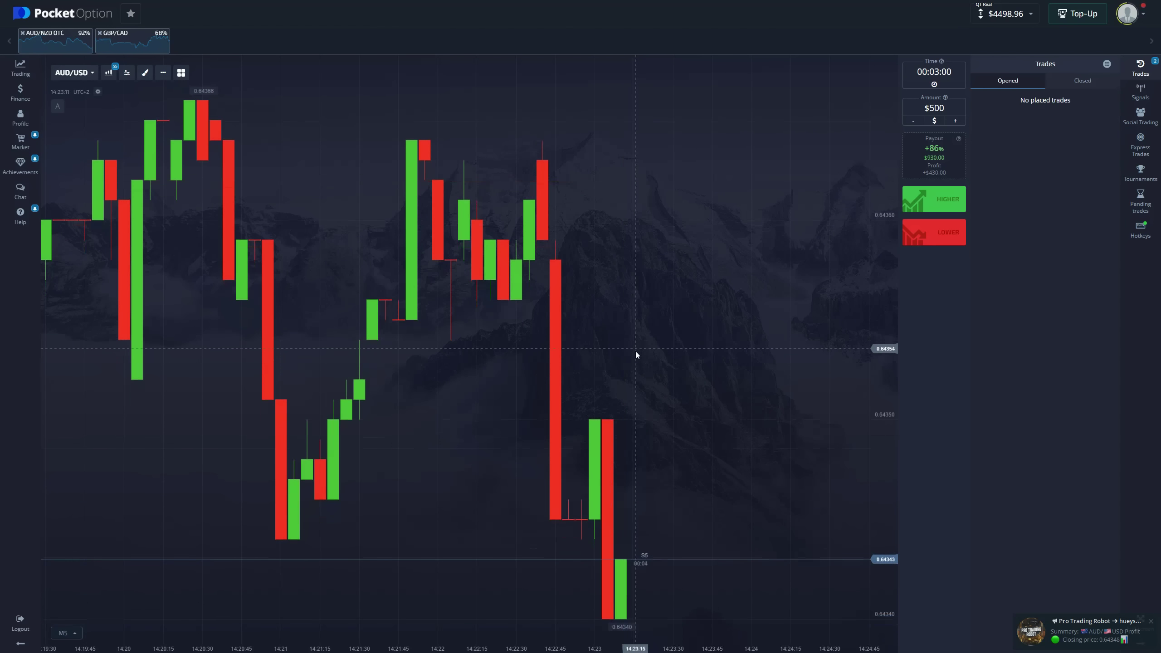
Step: Check the Closed and Opened trade lists, then view Telegram's AUD/USD profit at 0.64346
click(1079, 81)
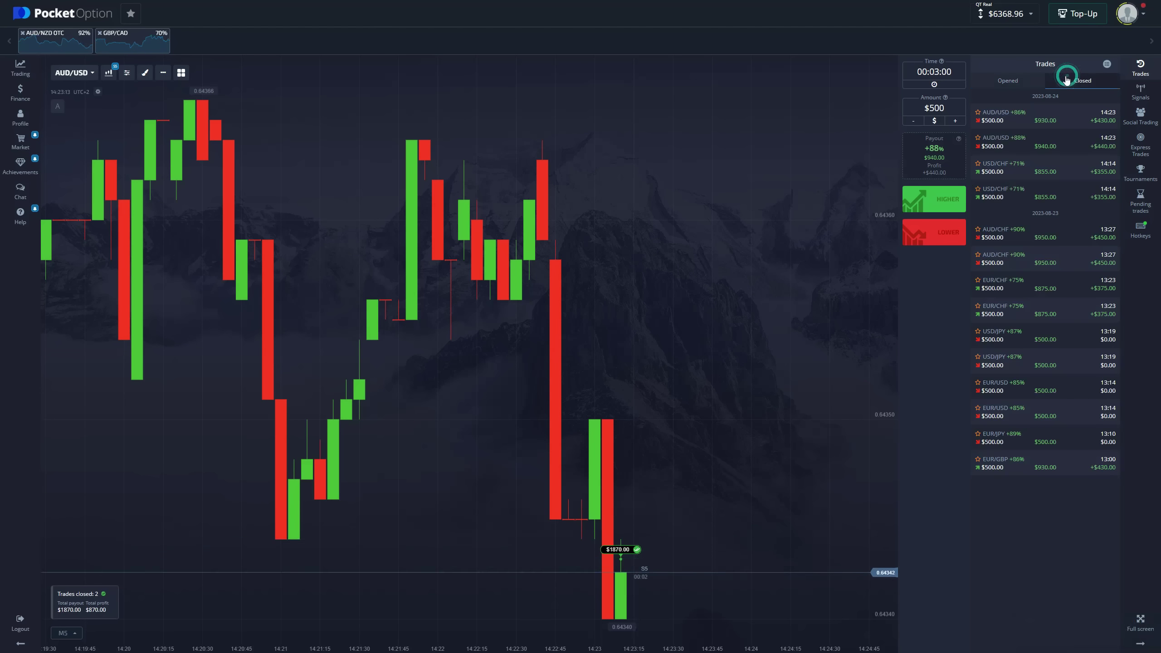
click(1007, 81)
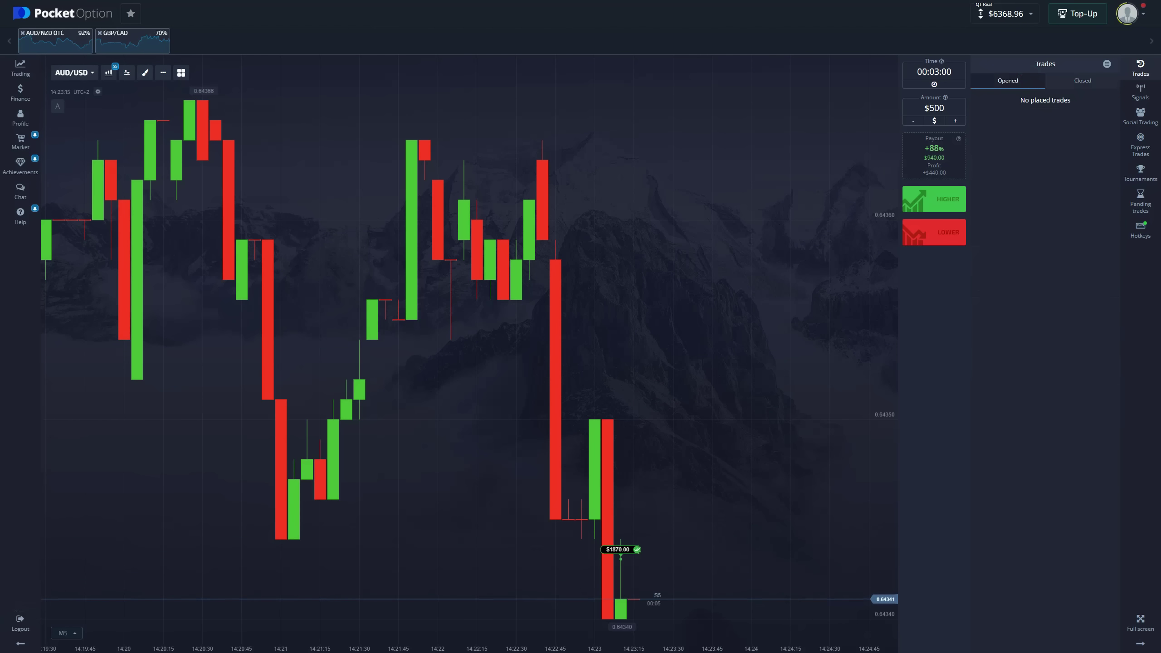
scroll(226, 550, down, 1)
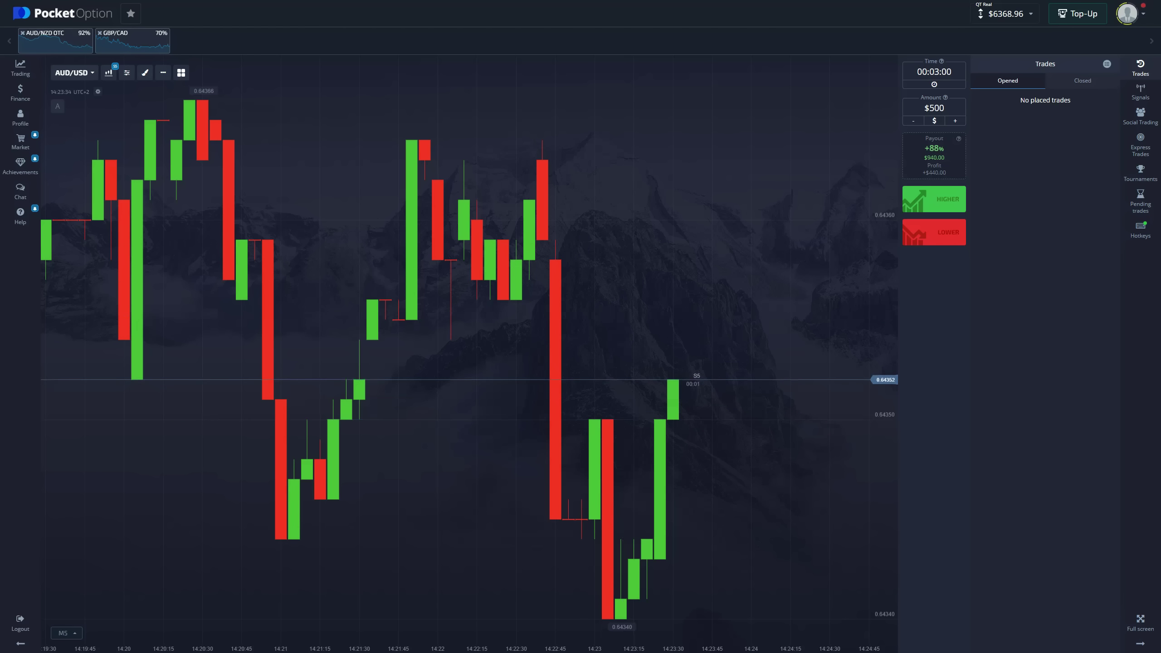
key(alt+Tab)
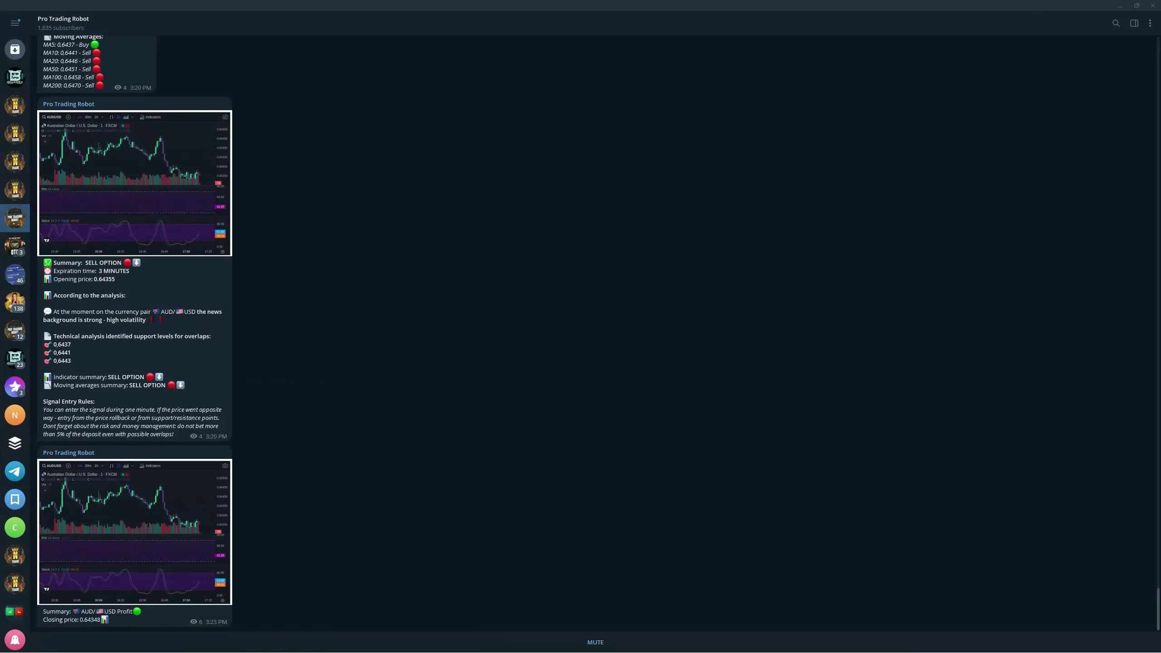
Step: Review the robot's August daily results, jump to the newest, then open NTrade FREE SIGNALS
click(14, 334)
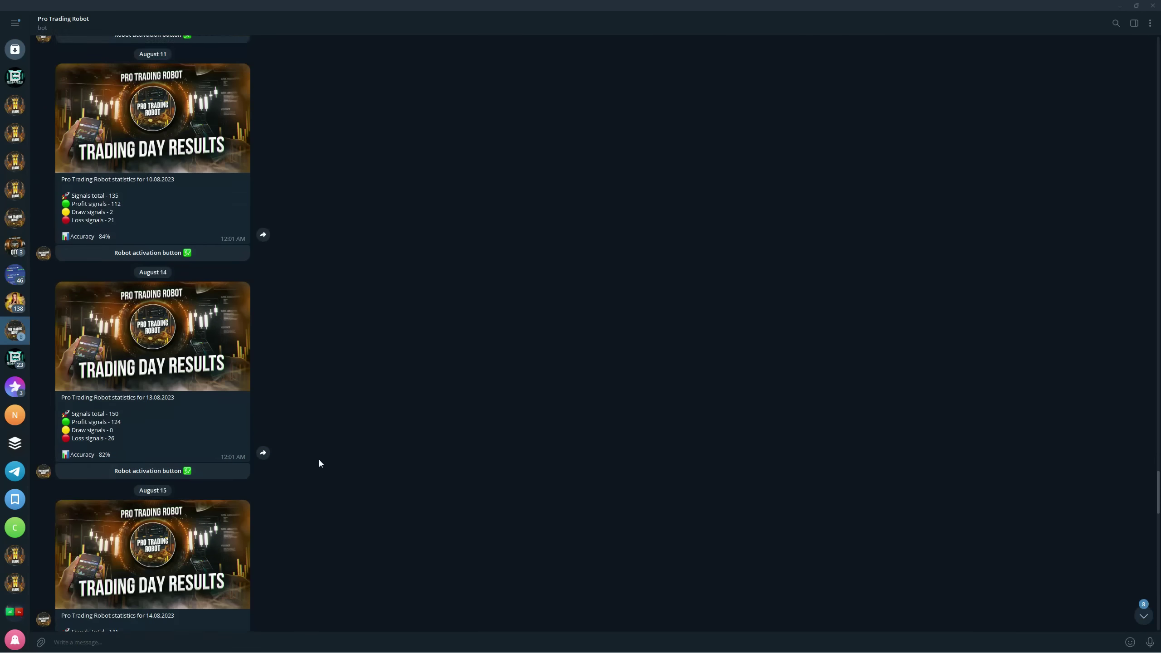
scroll(365, 483, down, 5)
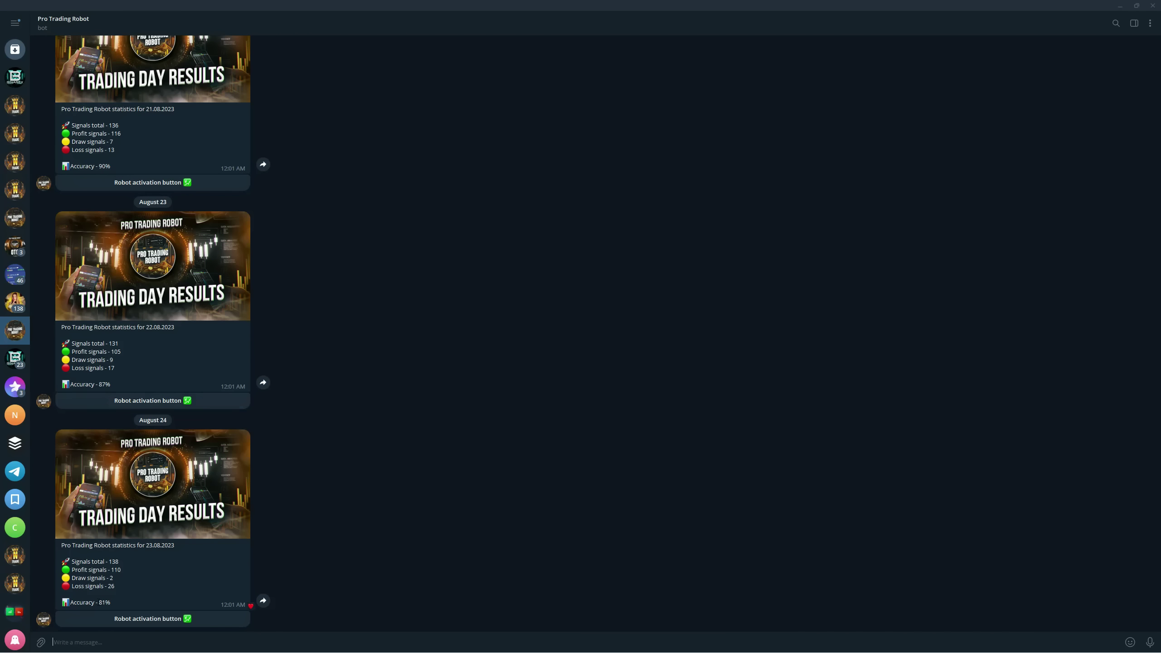
scroll(136, 454, up, 1)
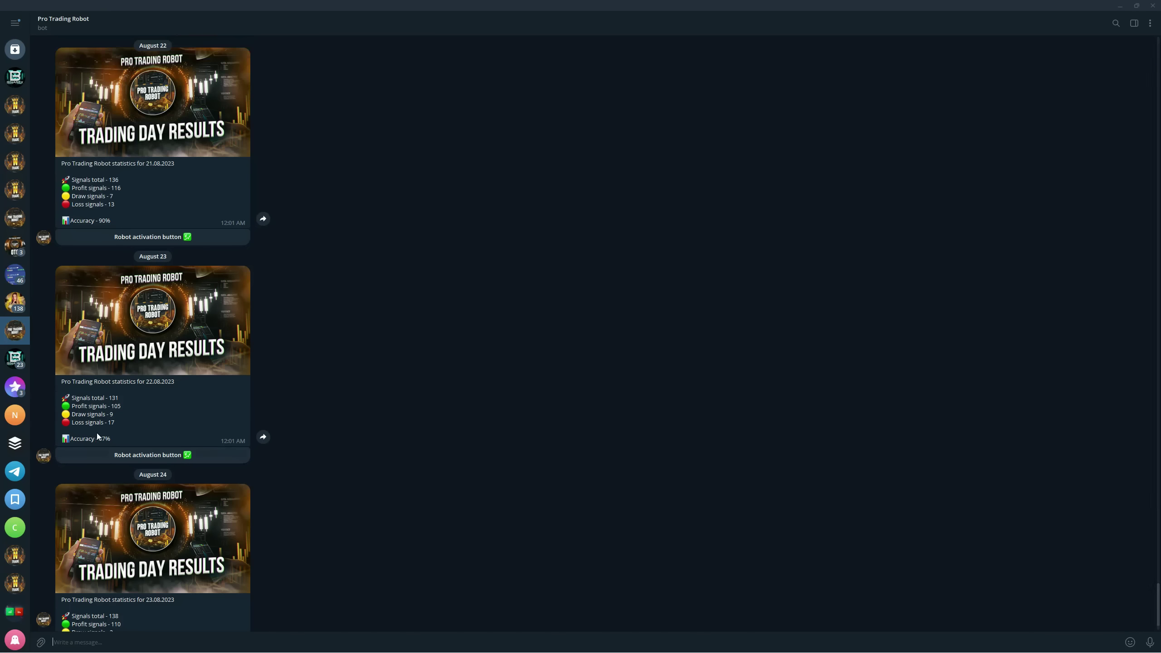
scroll(106, 404, up, 1)
scroll(134, 337, up, 3)
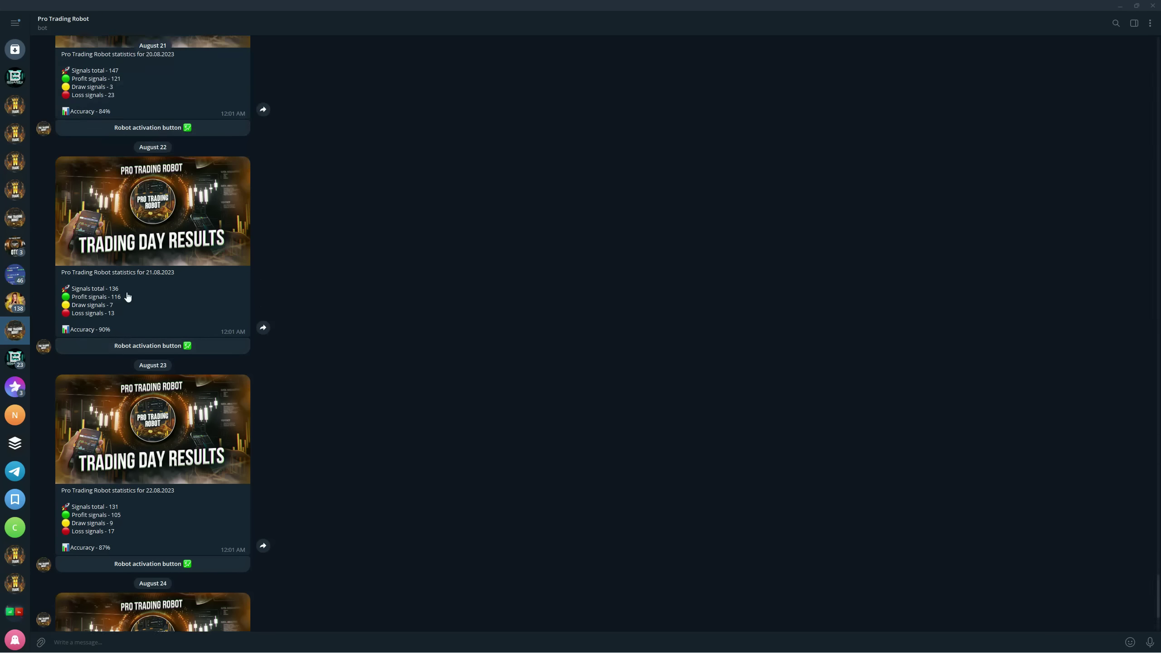
scroll(135, 338, up, 3)
scroll(135, 337, up, 3)
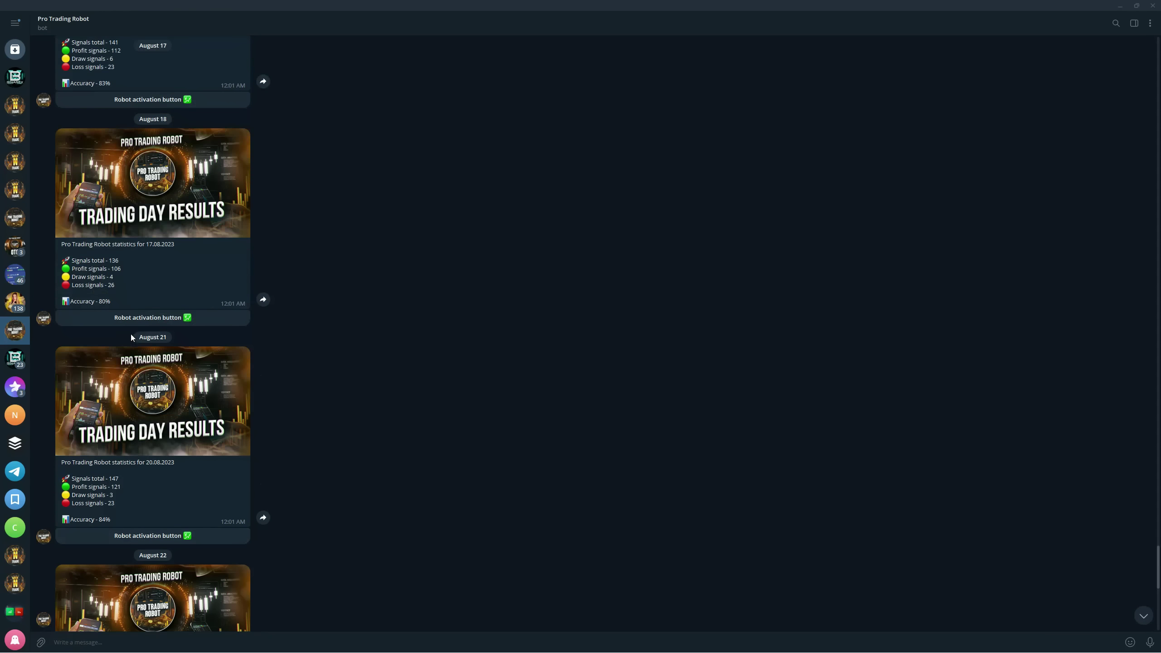
scroll(131, 334, up, 2)
scroll(117, 409, up, 3)
scroll(134, 400, up, 2)
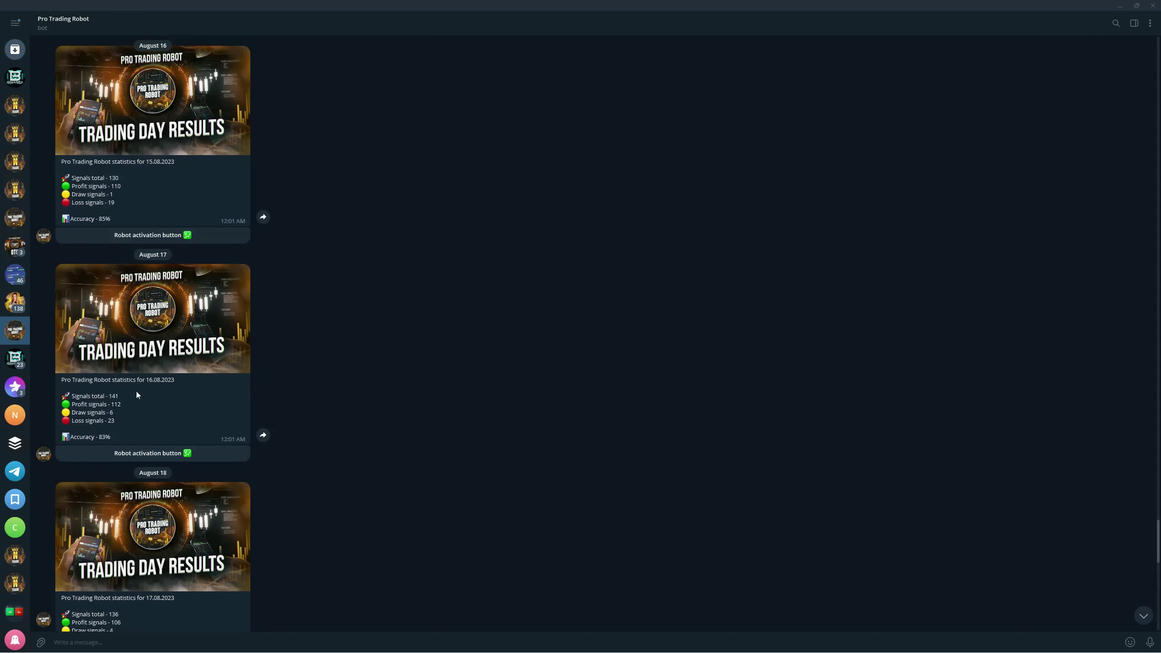
scroll(140, 419, up, 3)
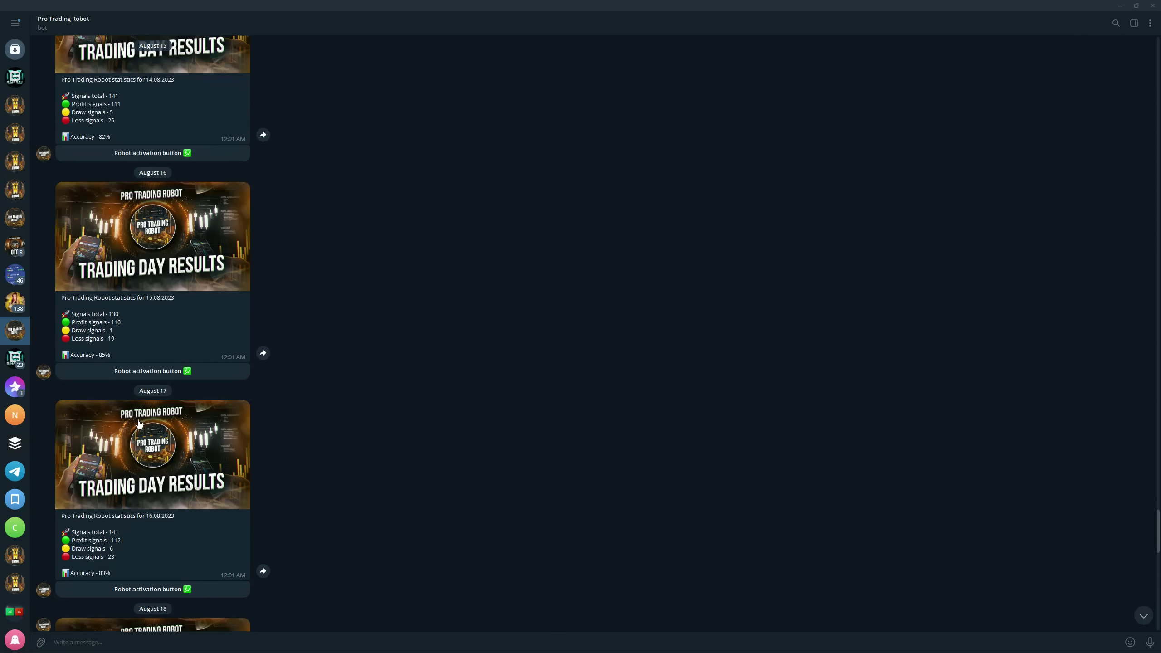
scroll(140, 419, up, 2)
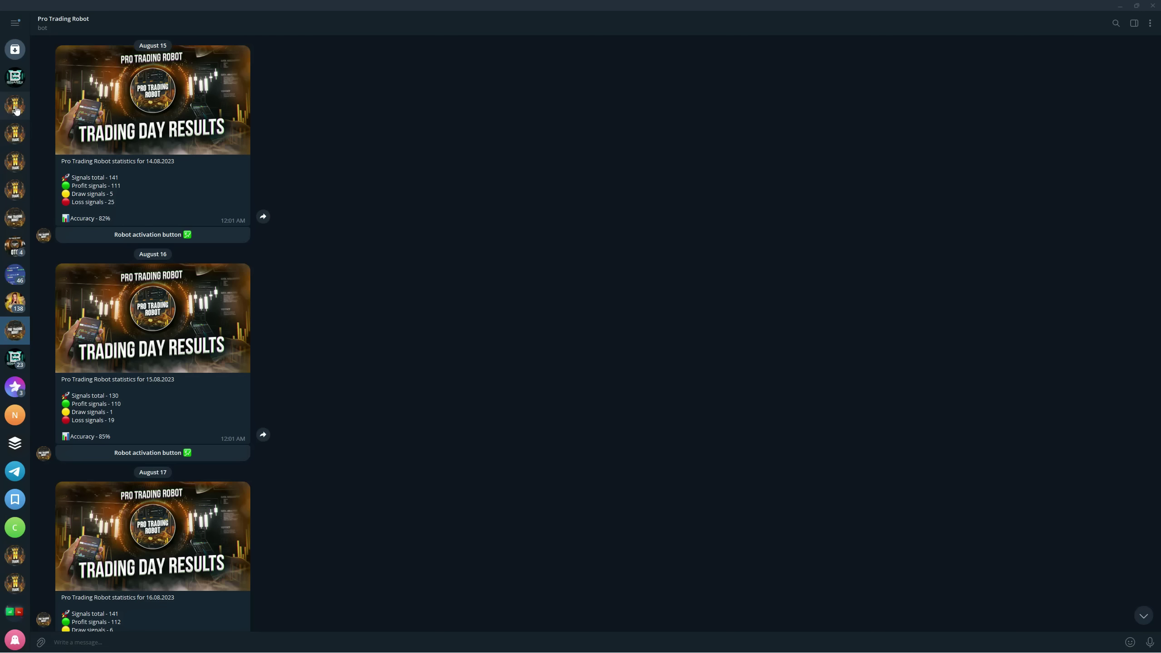
click(1143, 615)
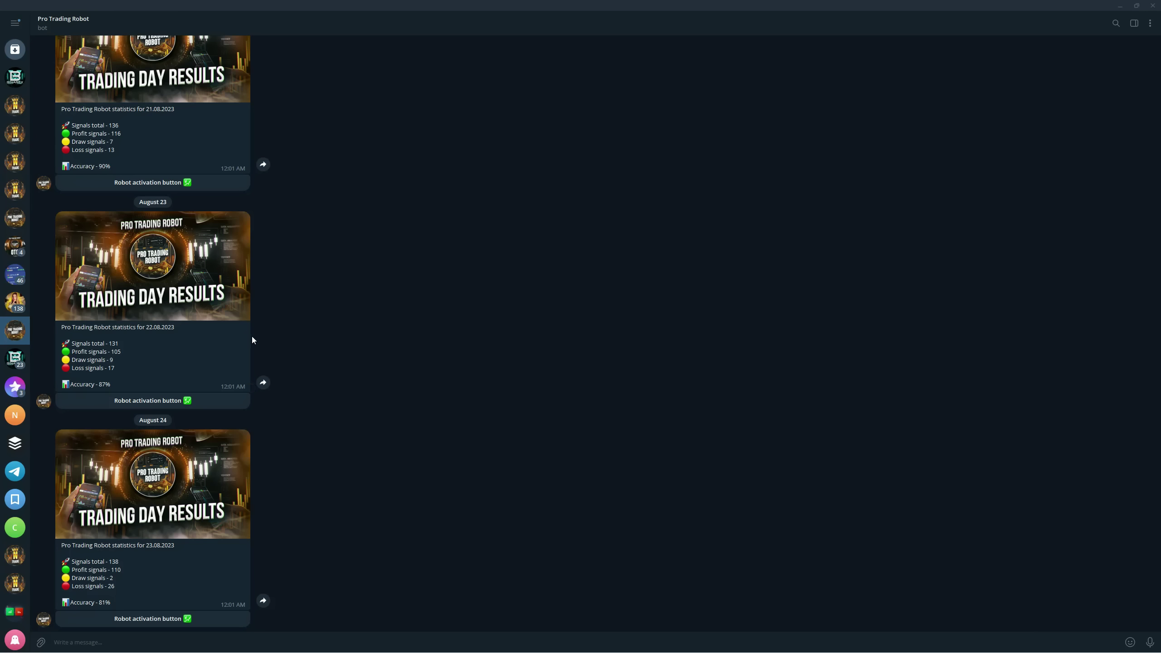
click(14, 135)
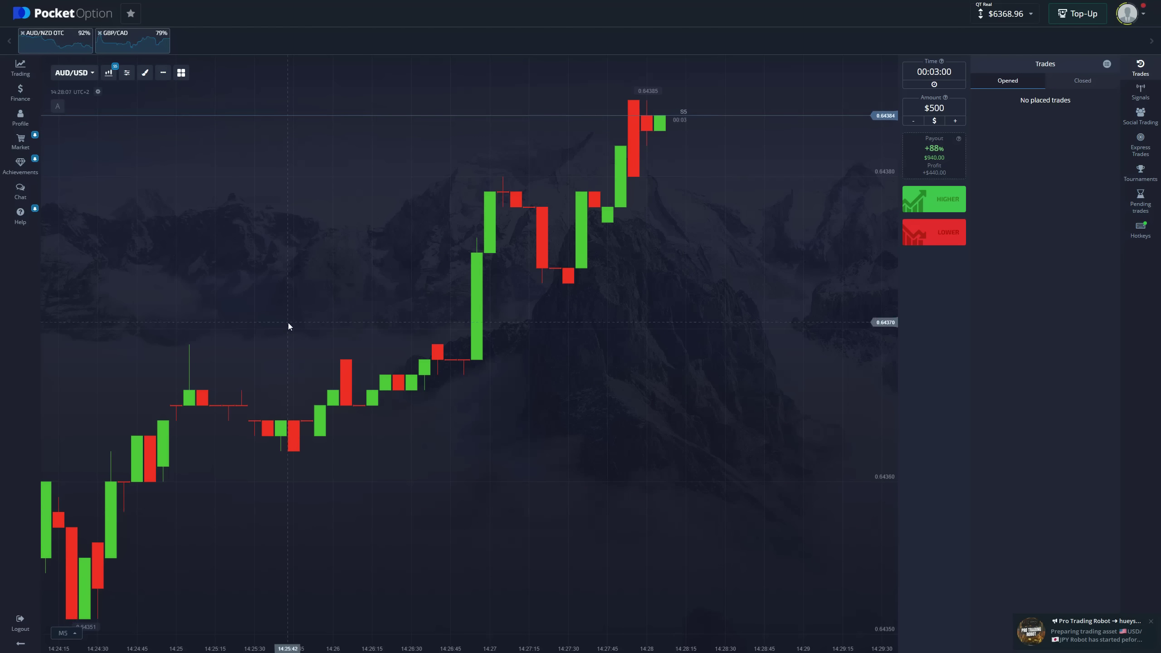
Step: Switch to USD/JPY, place $500 three-minute Higher trades, and view the robot's buy signal
click(73, 73)
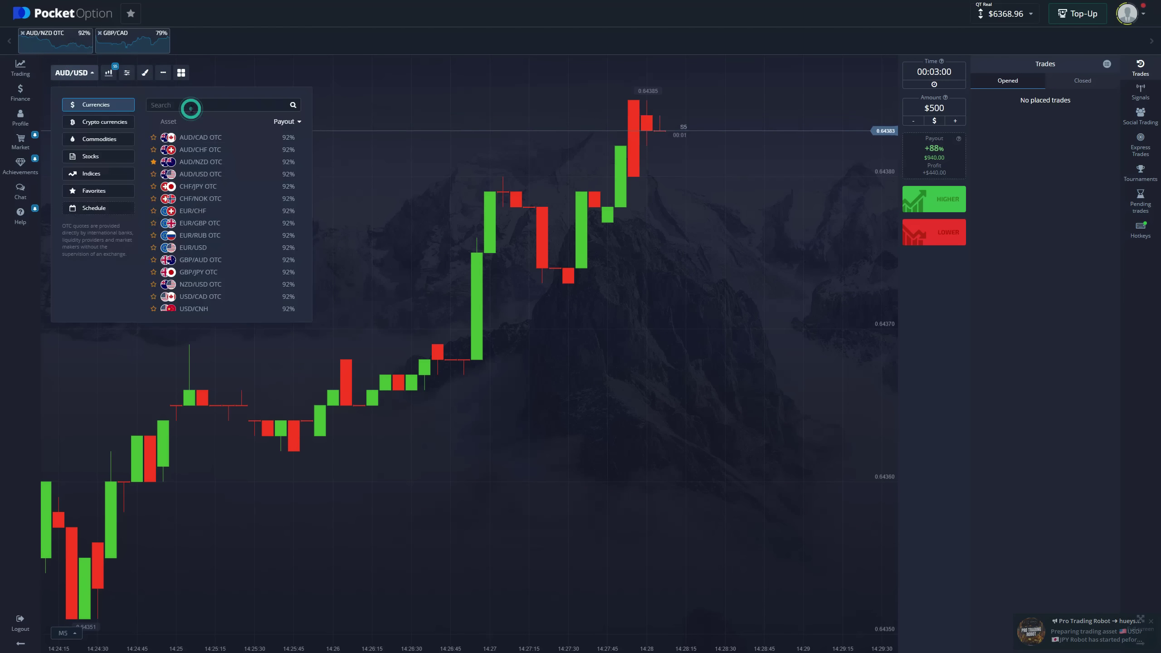
text(usdjpy)
click(229, 152)
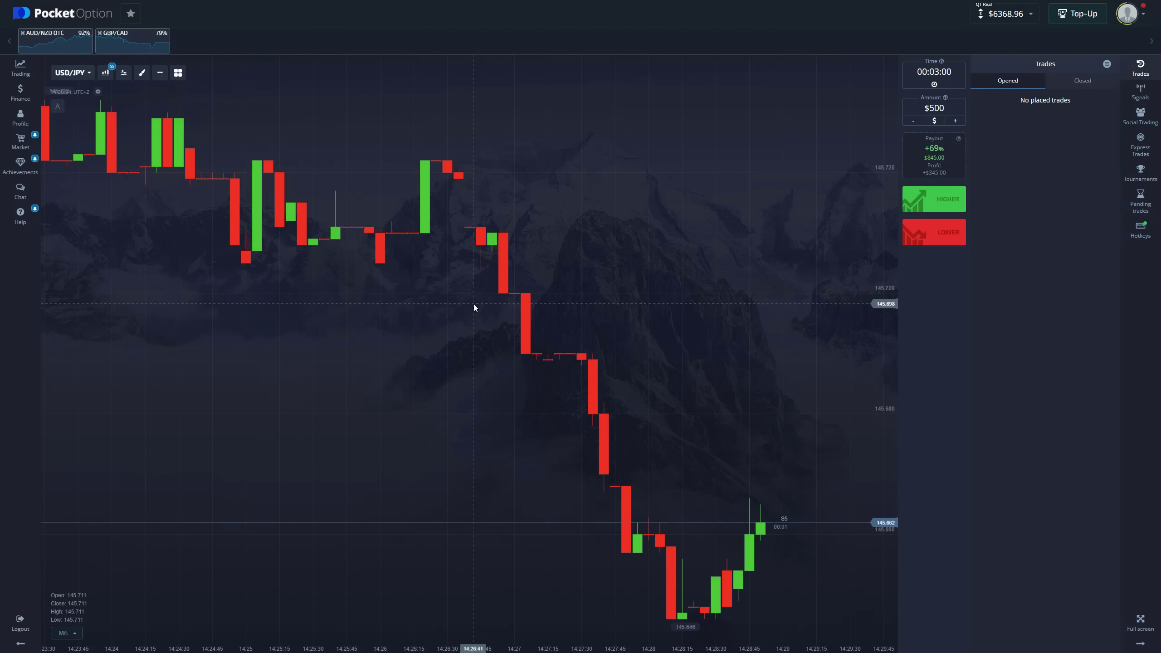
click(933, 202)
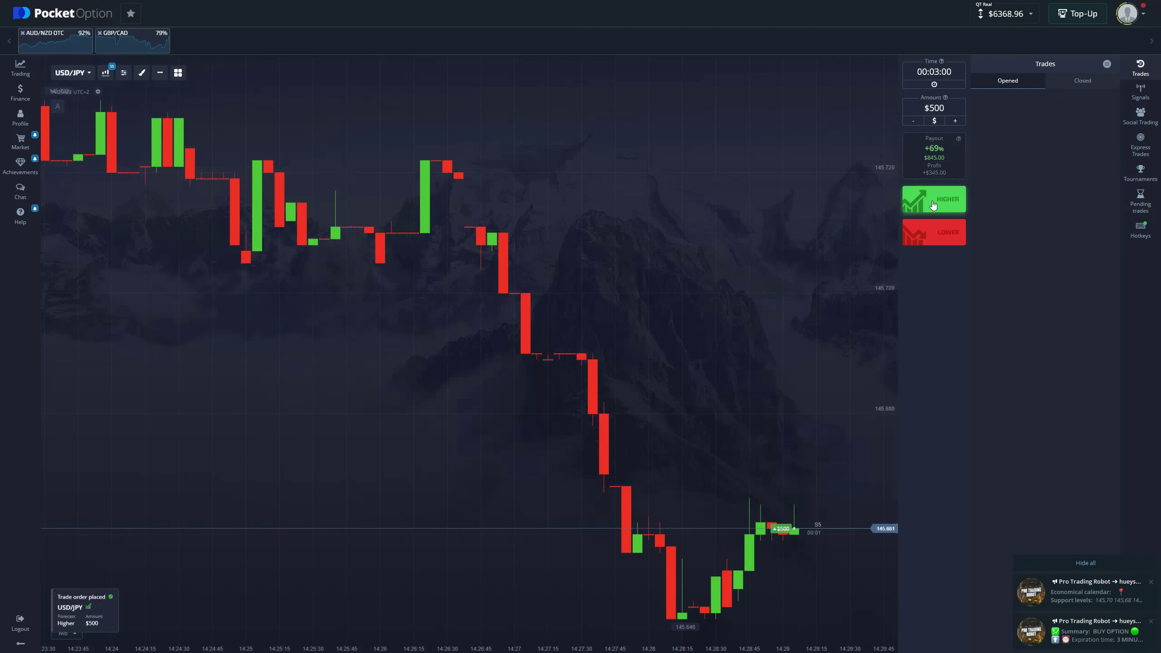
scroll(751, 408, up, 3)
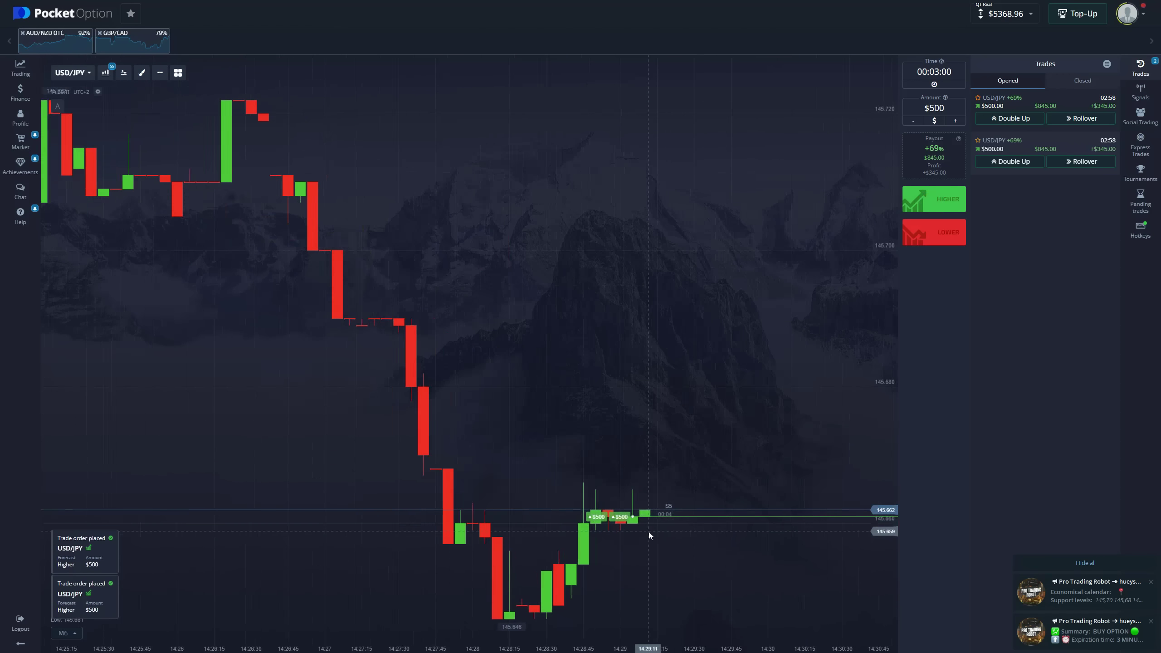
click(1069, 620)
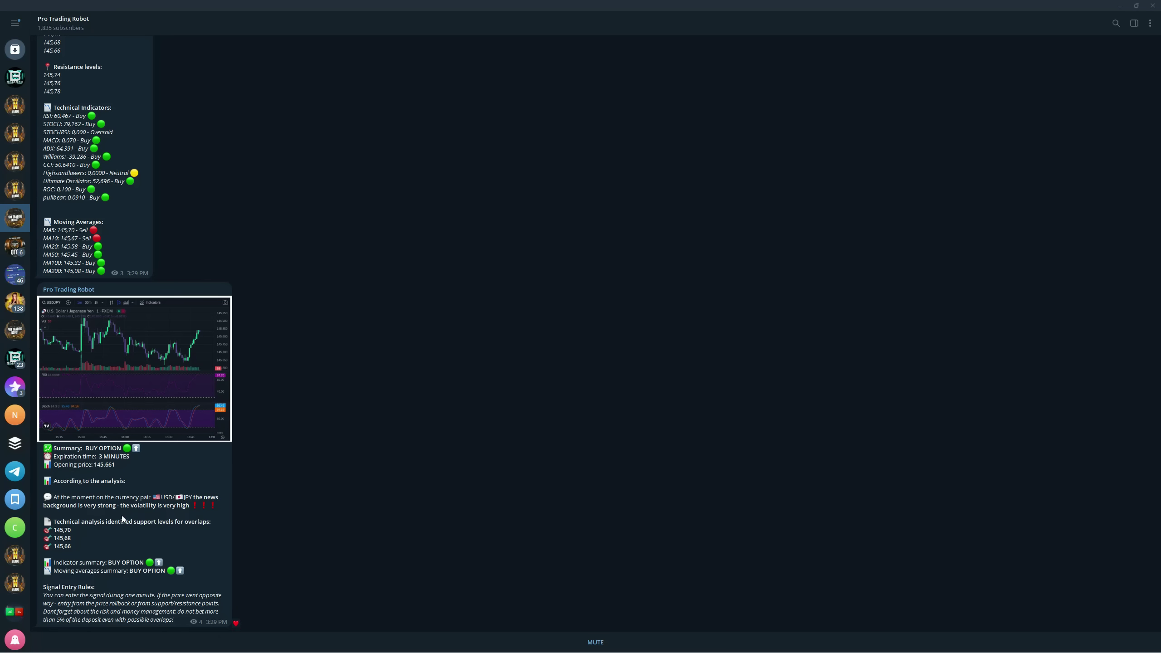
scroll(174, 510, up, 3)
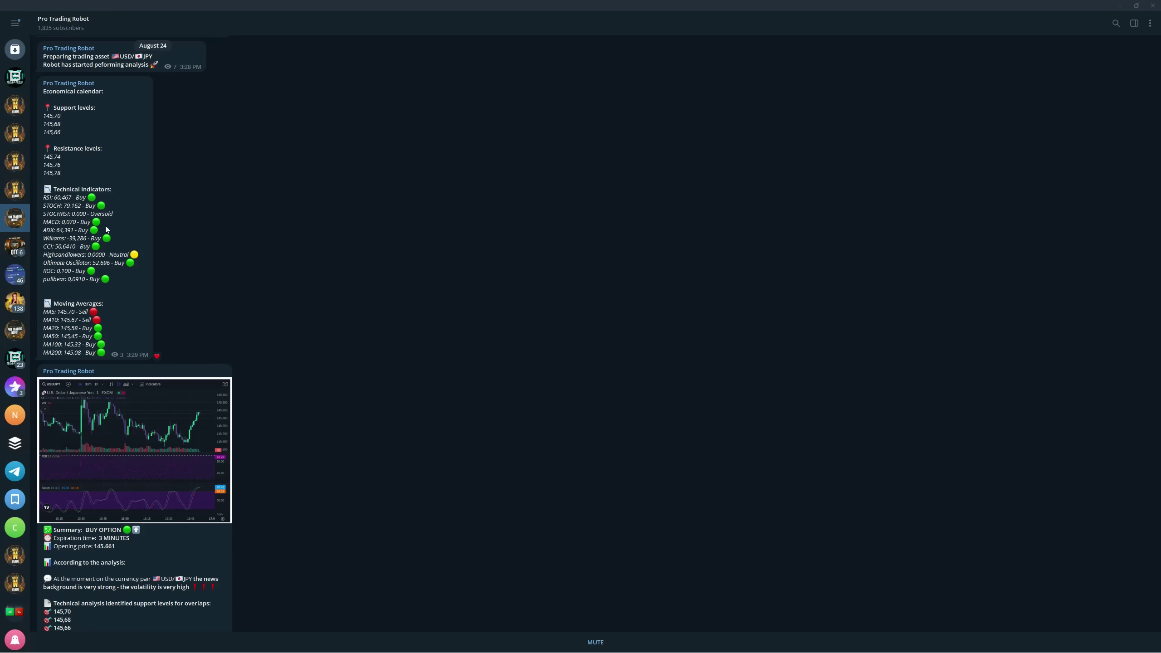
scroll(129, 316, down, 5)
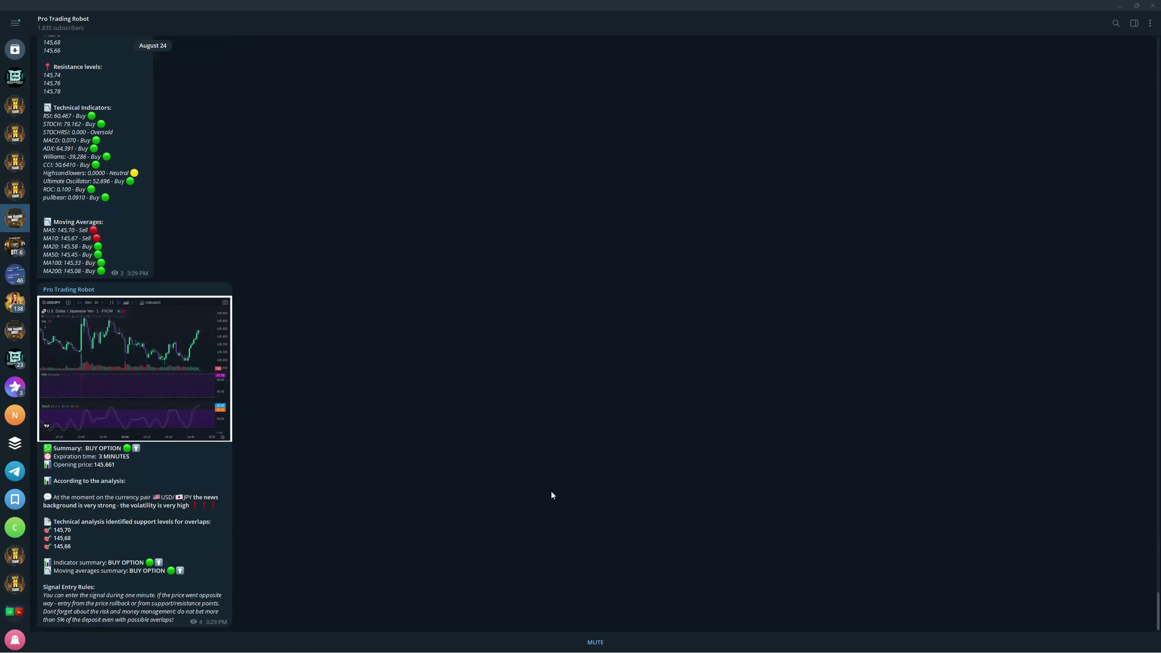
Step: Return to Pocket Option and pan the chart until both $500 USD/JPY Higher trades expire in profit
key(alt+Tab)
scroll(652, 458, down, 3)
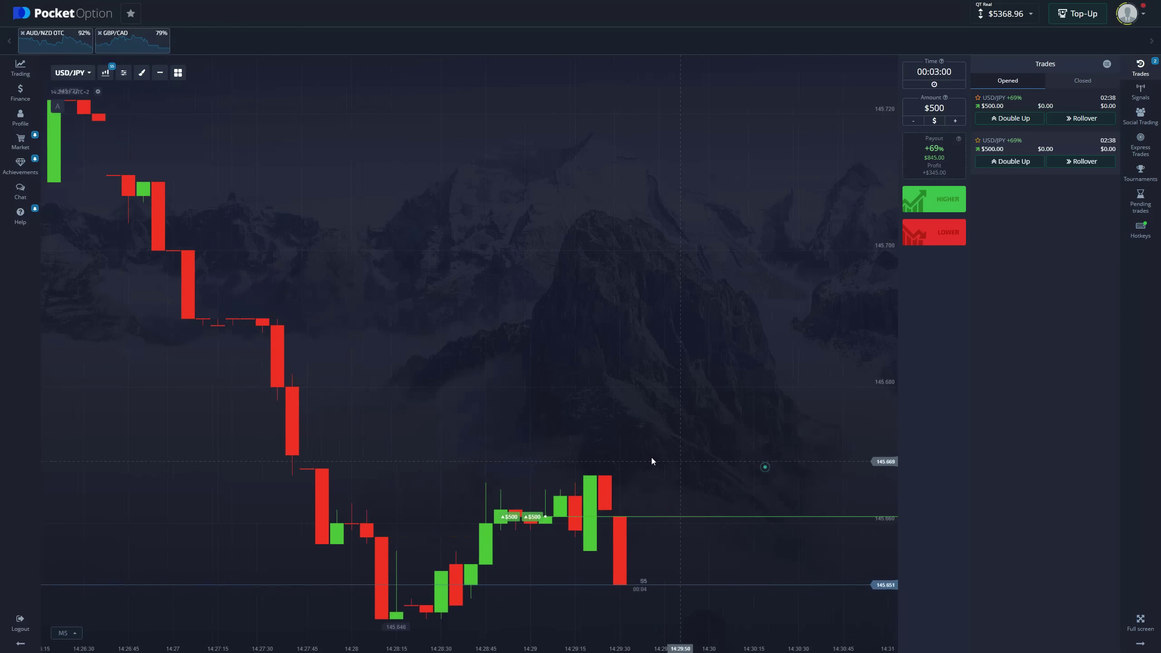
scroll(547, 450, down, 2)
scroll(686, 513, down, 2)
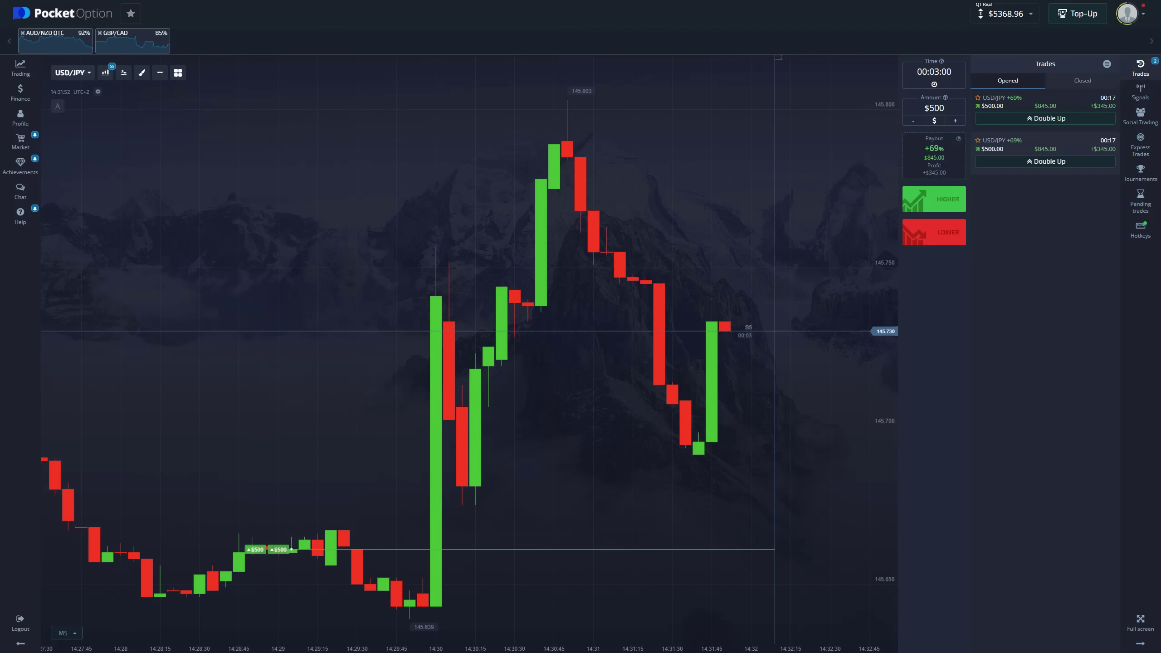
drag(689, 399, 566, 399)
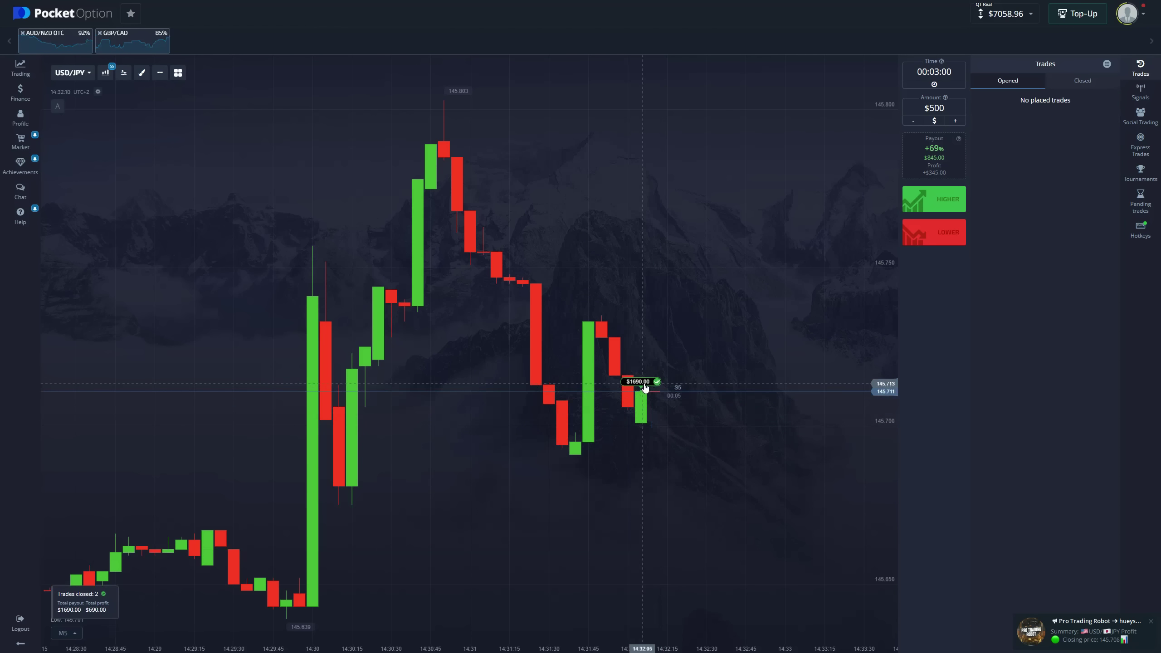
Step: Check the Closed trades list showing both profitable USD/JPY trades, then return to Opened
click(1084, 81)
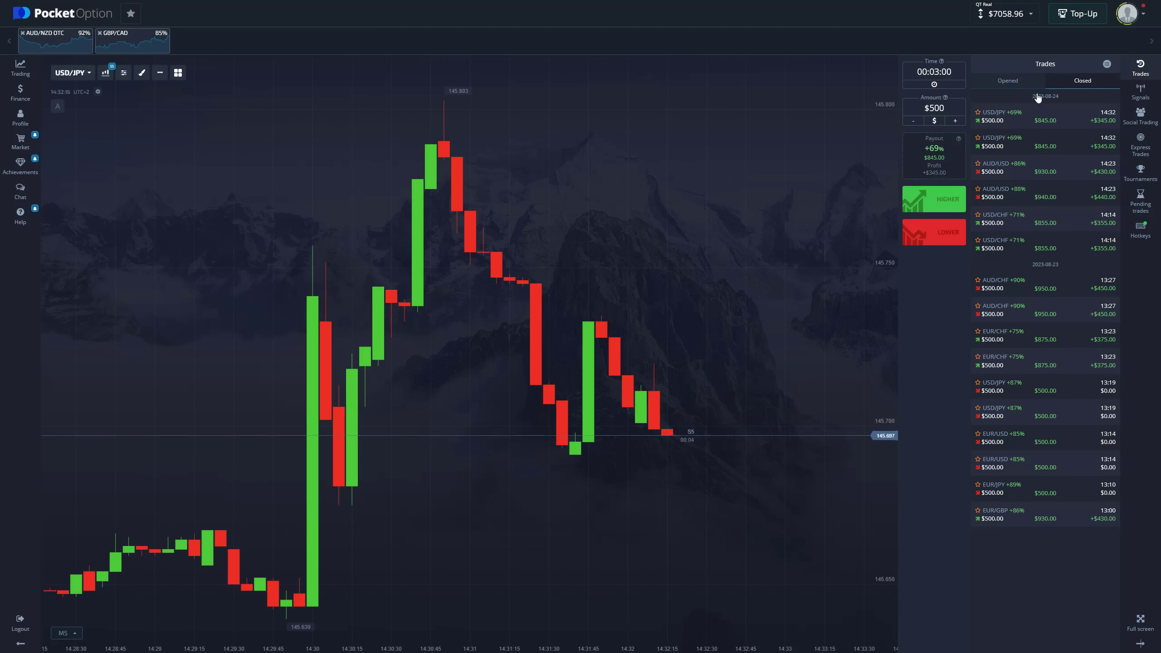
click(1000, 84)
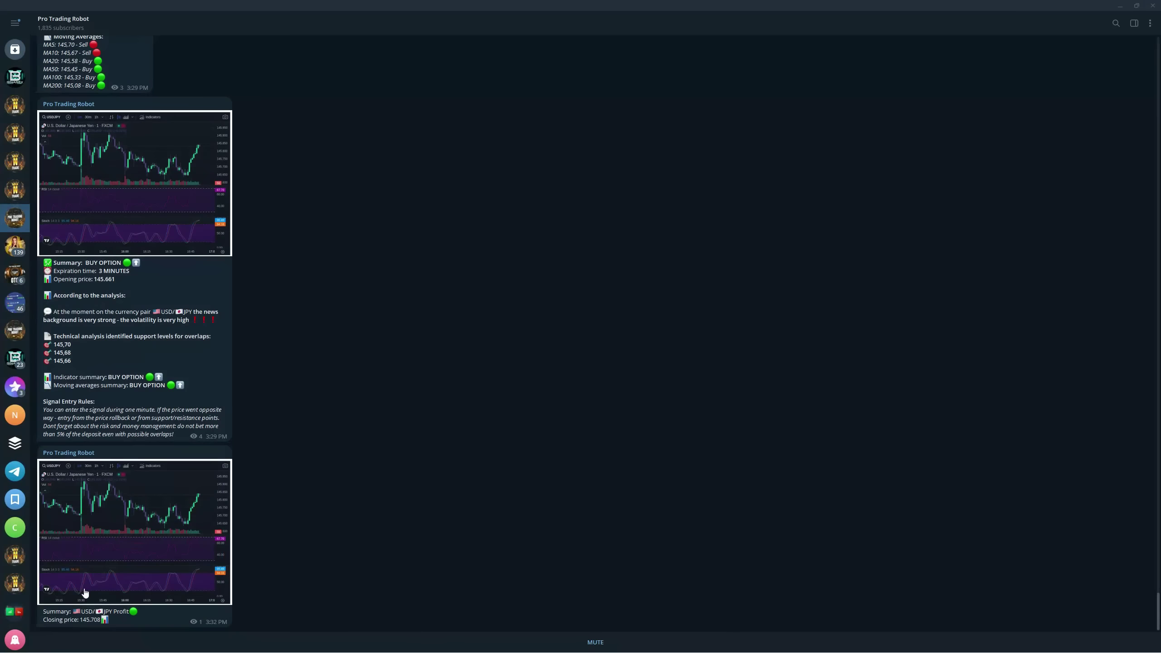
scroll(115, 620, up, 5)
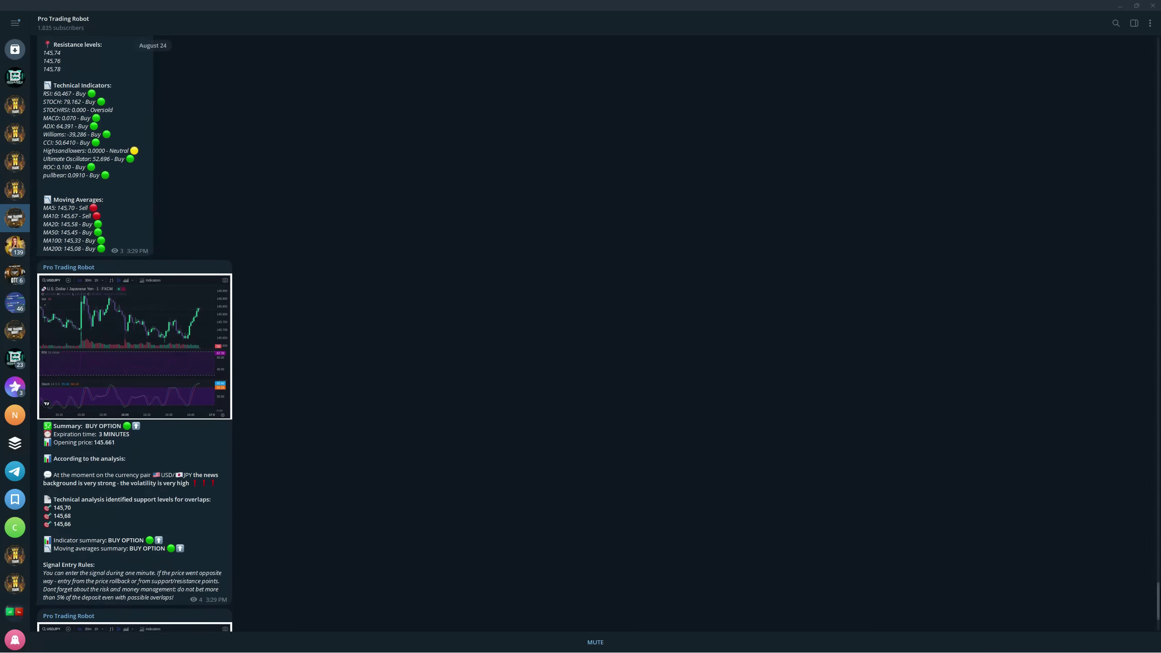
scroll(140, 537, up, 1)
scroll(140, 537, down, 6)
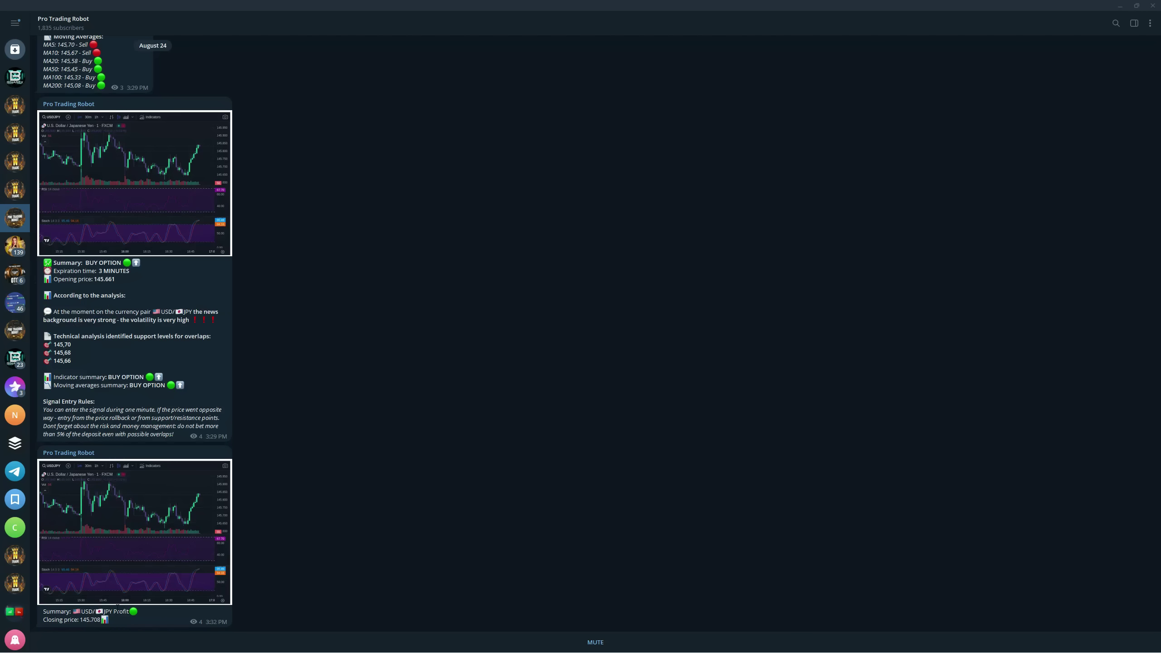
scroll(136, 574, up, 5)
scroll(136, 573, up, 5)
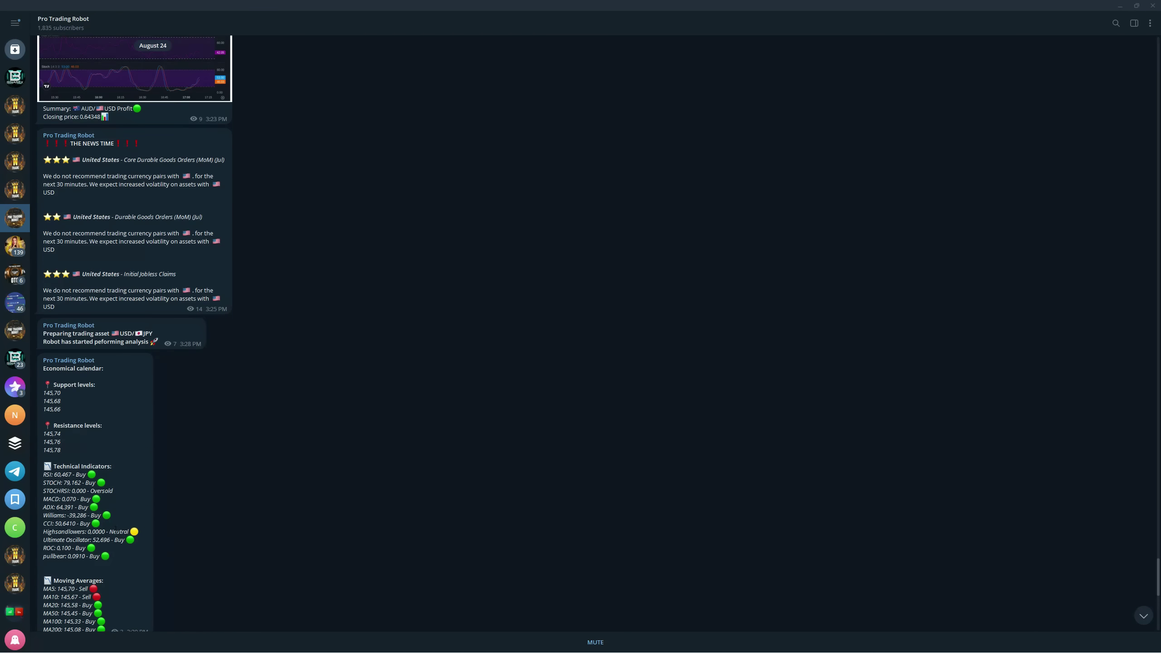
scroll(105, 518, down, 2)
scroll(106, 519, down, 1)
scroll(101, 526, up, 3)
scroll(102, 526, up, 5)
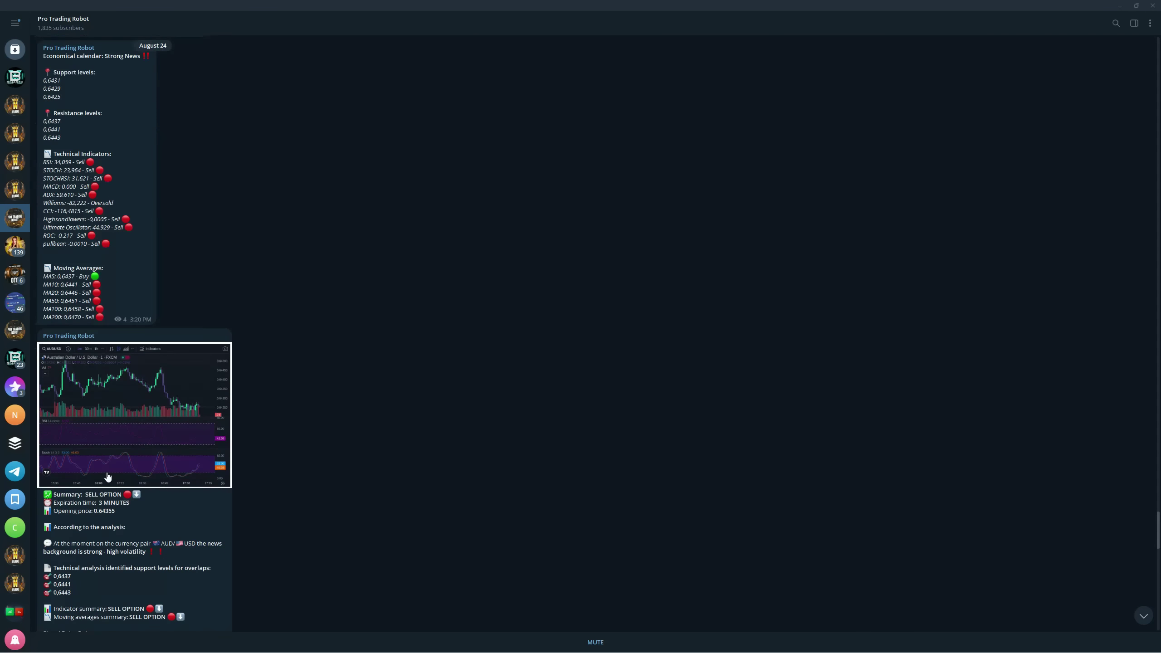
scroll(107, 477, down, 4)
scroll(135, 478, down, 5)
scroll(135, 478, up, 5)
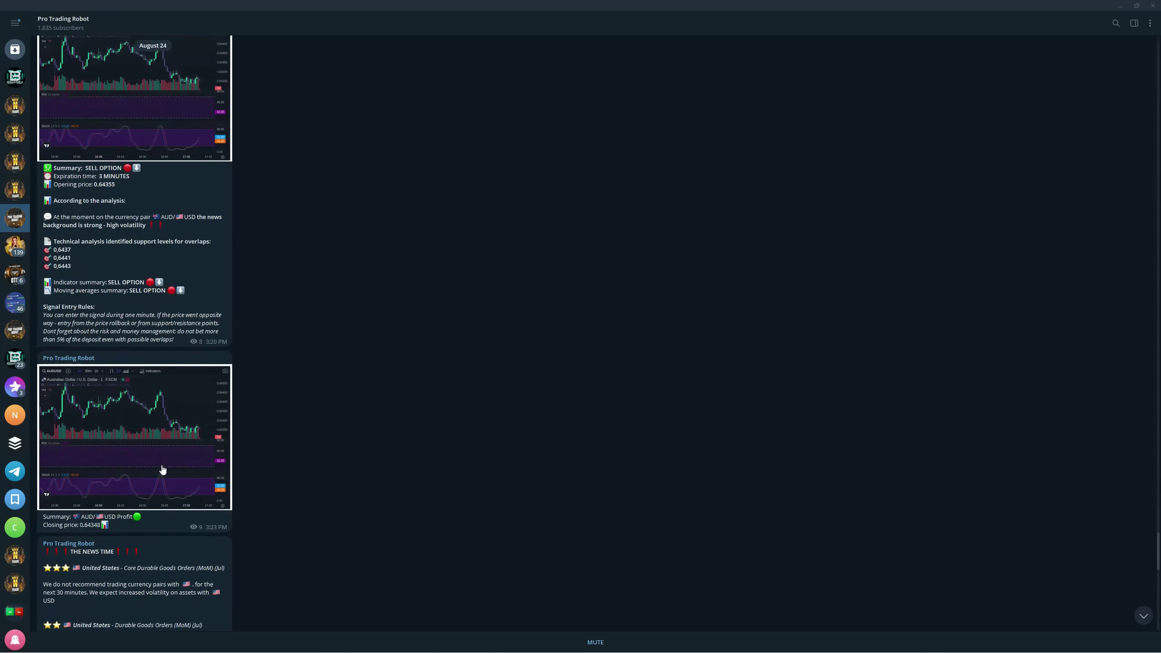
scroll(136, 474, up, 5)
scroll(142, 471, up, 3)
scroll(141, 470, up, 2)
scroll(136, 467, up, 5)
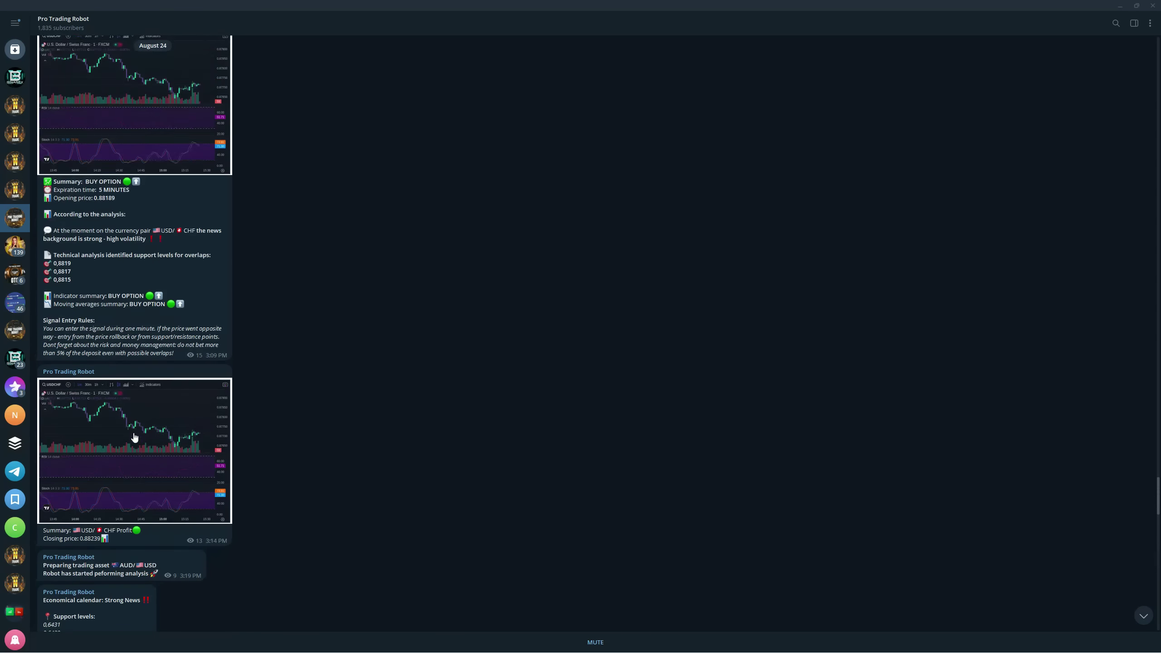
scroll(128, 458, up, 5)
scroll(125, 454, up, 4)
scroll(122, 461, up, 5)
scroll(109, 363, up, 4)
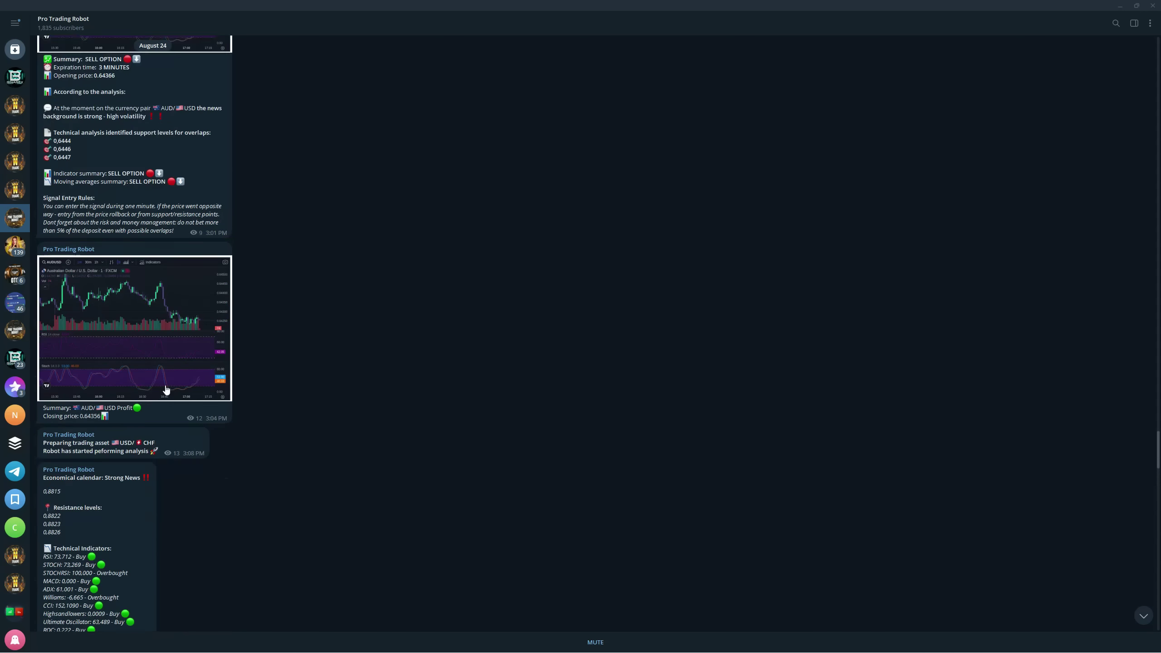
scroll(147, 441, up, 5)
scroll(145, 445, up, 4)
scroll(143, 448, up, 5)
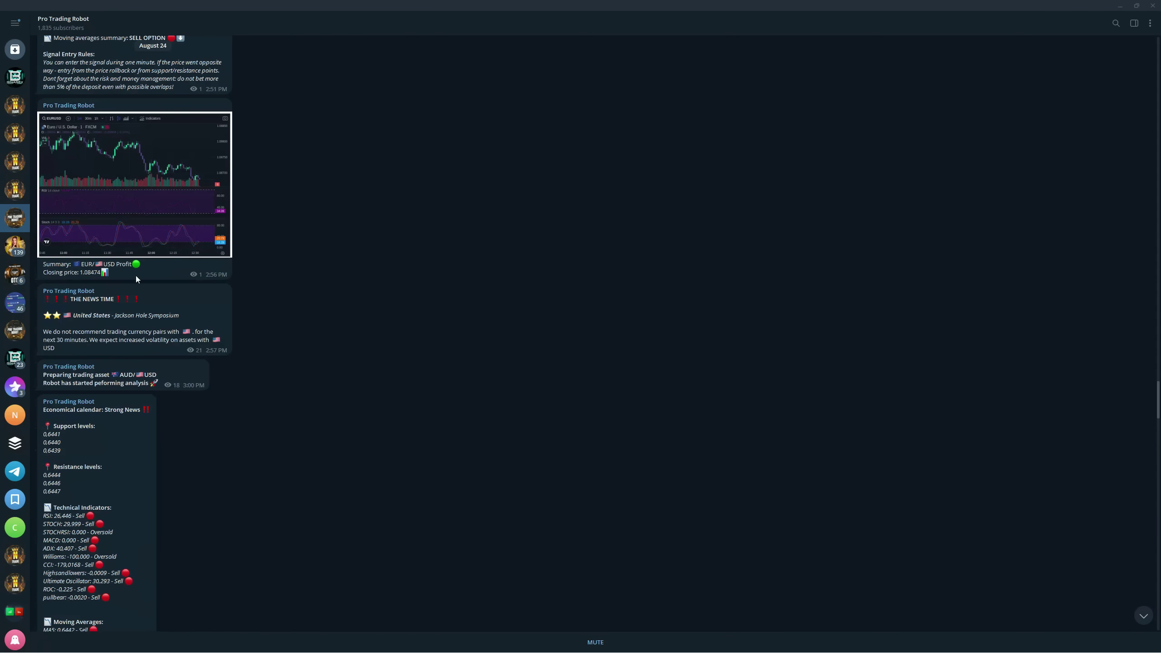
scroll(154, 408, up, 5)
scroll(164, 463, up, 5)
scroll(155, 467, up, 4)
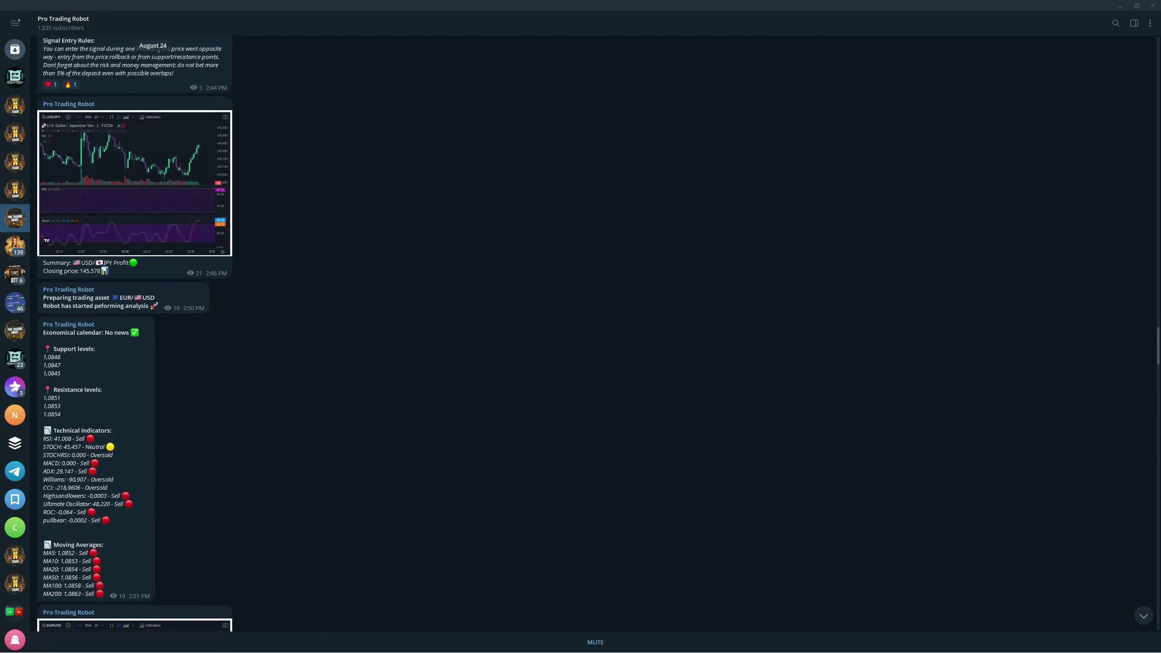
scroll(136, 408, up, 5)
scroll(136, 409, up, 5)
scroll(107, 435, up, 4)
scroll(107, 434, up, 4)
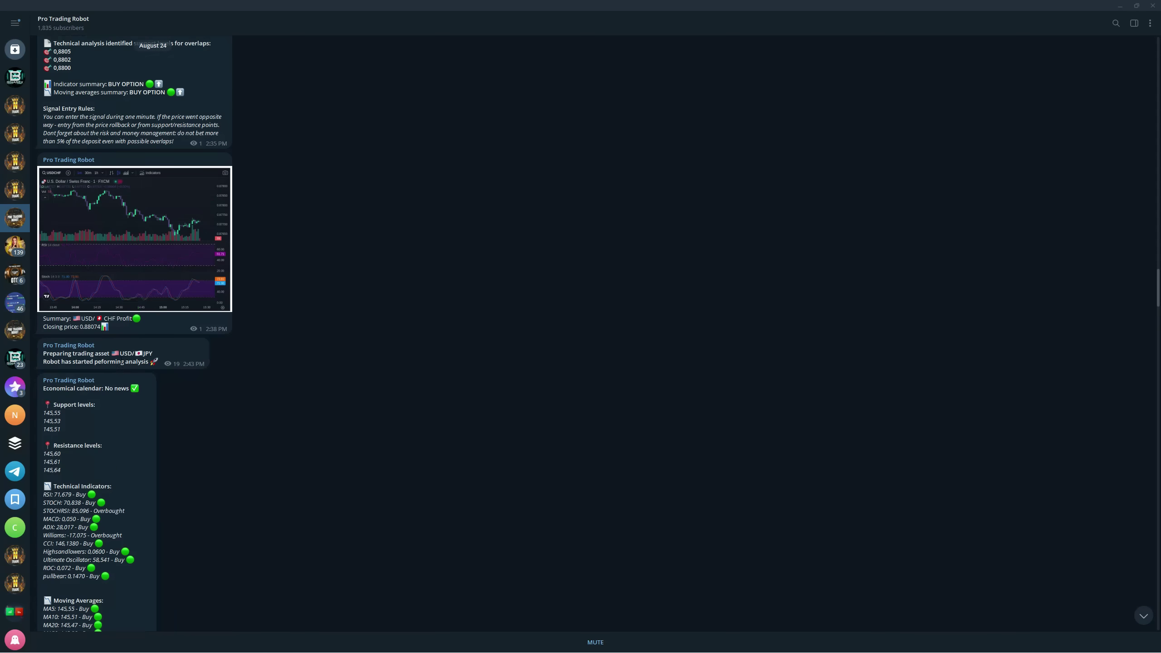
scroll(164, 319, up, 5)
scroll(155, 428, up, 5)
scroll(124, 431, up, 4)
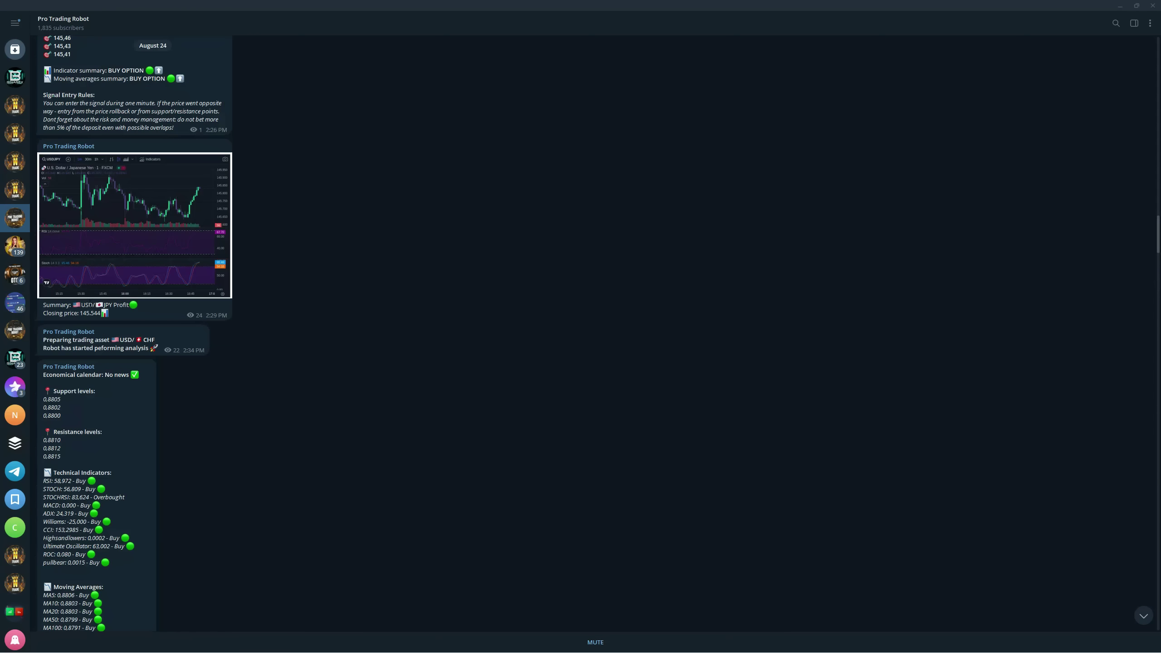
scroll(167, 370, up, 5)
scroll(145, 364, up, 5)
scroll(127, 335, up, 4)
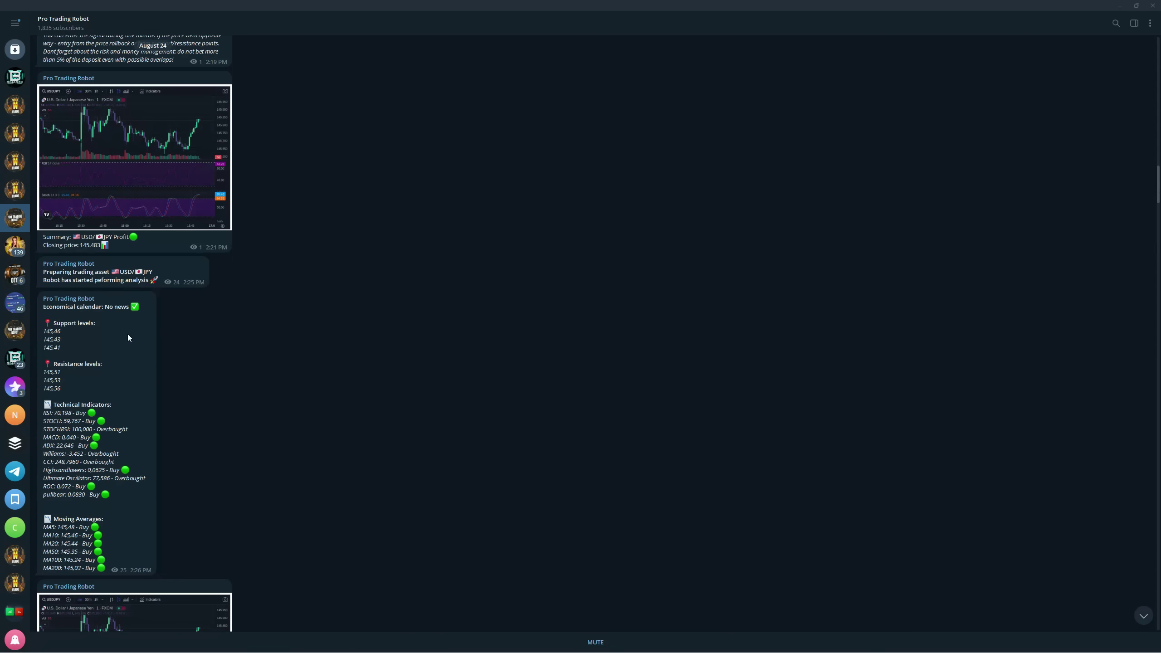
scroll(162, 416, up, 5)
scroll(162, 416, up, 5)
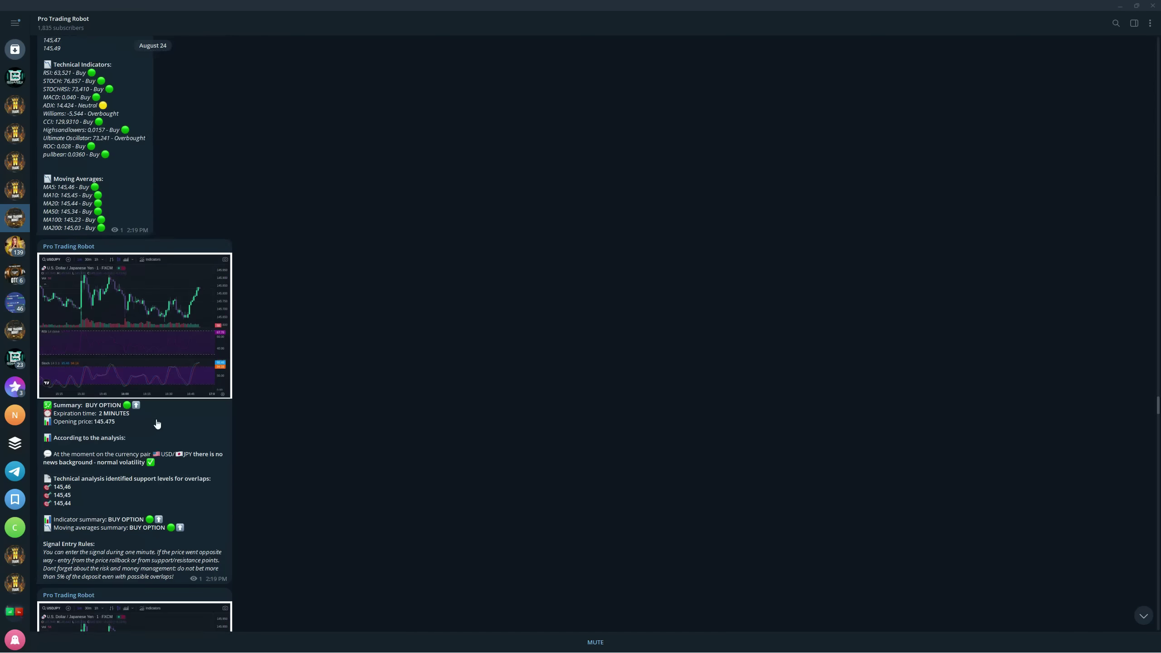
scroll(162, 416, up, 4)
scroll(162, 416, up, 4)
scroll(136, 427, up, 5)
scroll(118, 433, up, 5)
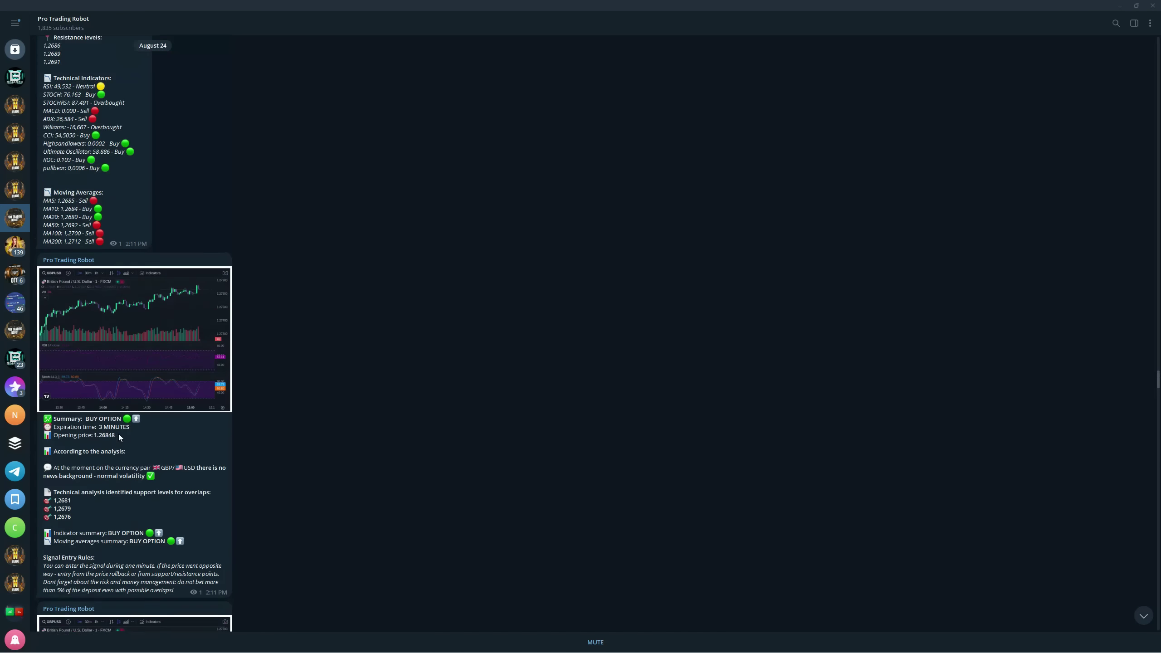
scroll(119, 437, up, 4)
scroll(128, 316, up, 5)
scroll(136, 316, up, 5)
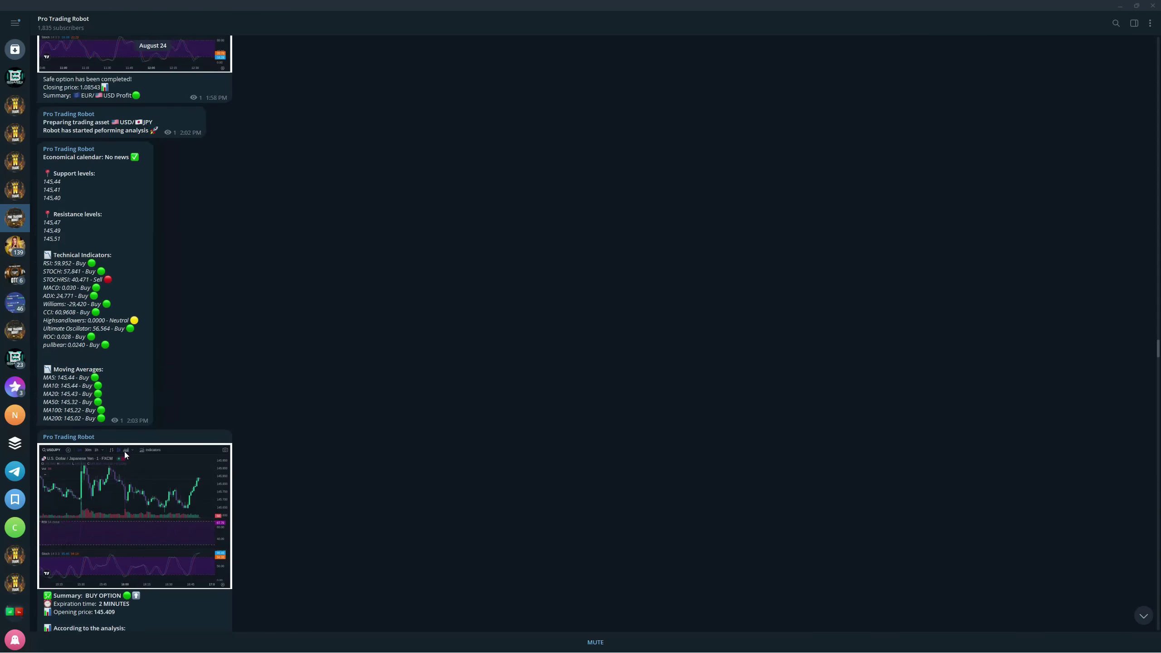
scroll(143, 316, up, 4)
scroll(127, 363, up, 5)
scroll(119, 379, up, 5)
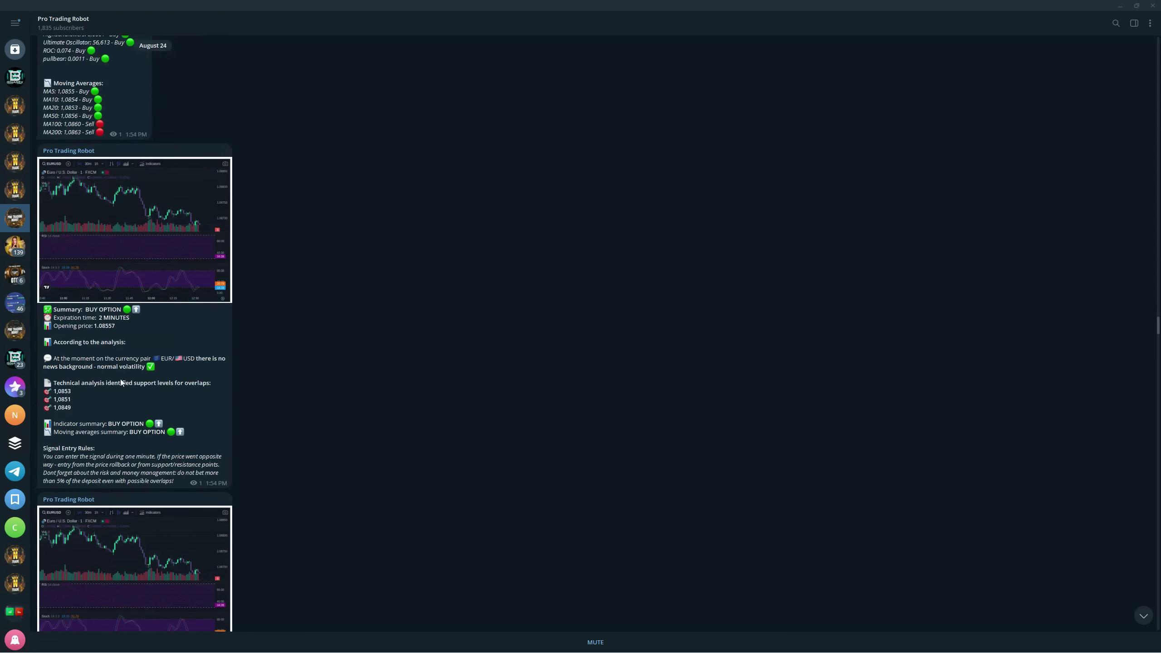
scroll(120, 379, up, 4)
scroll(110, 354, up, 4)
scroll(119, 360, up, 3)
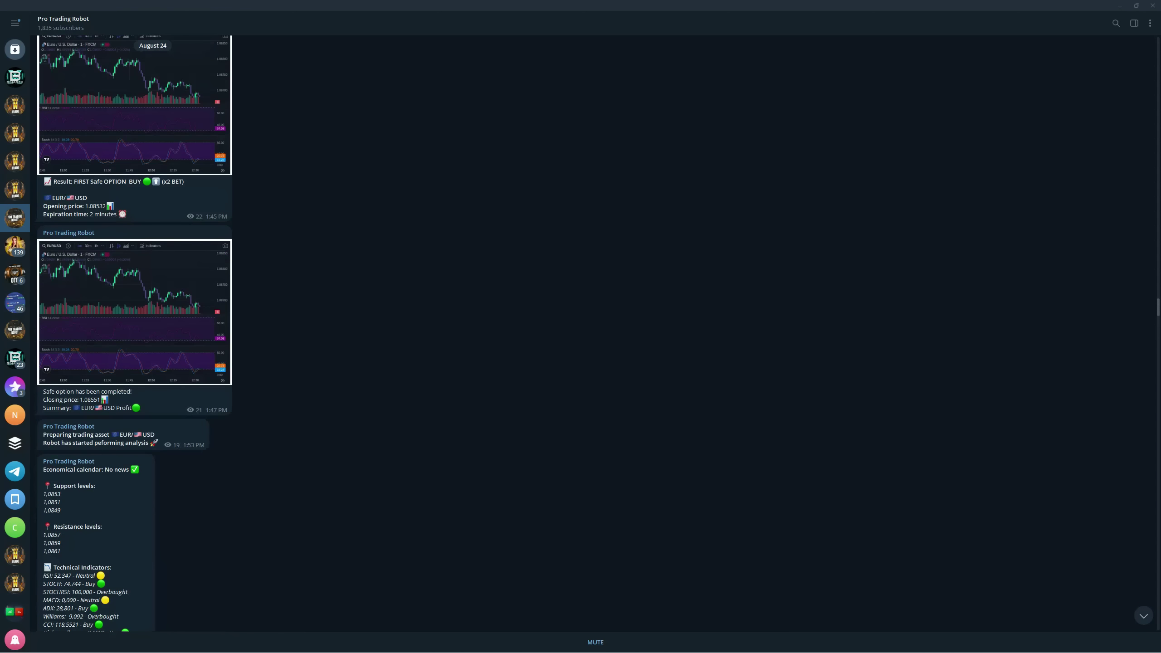
scroll(119, 360, up, 5)
scroll(120, 360, up, 5)
scroll(121, 360, up, 4)
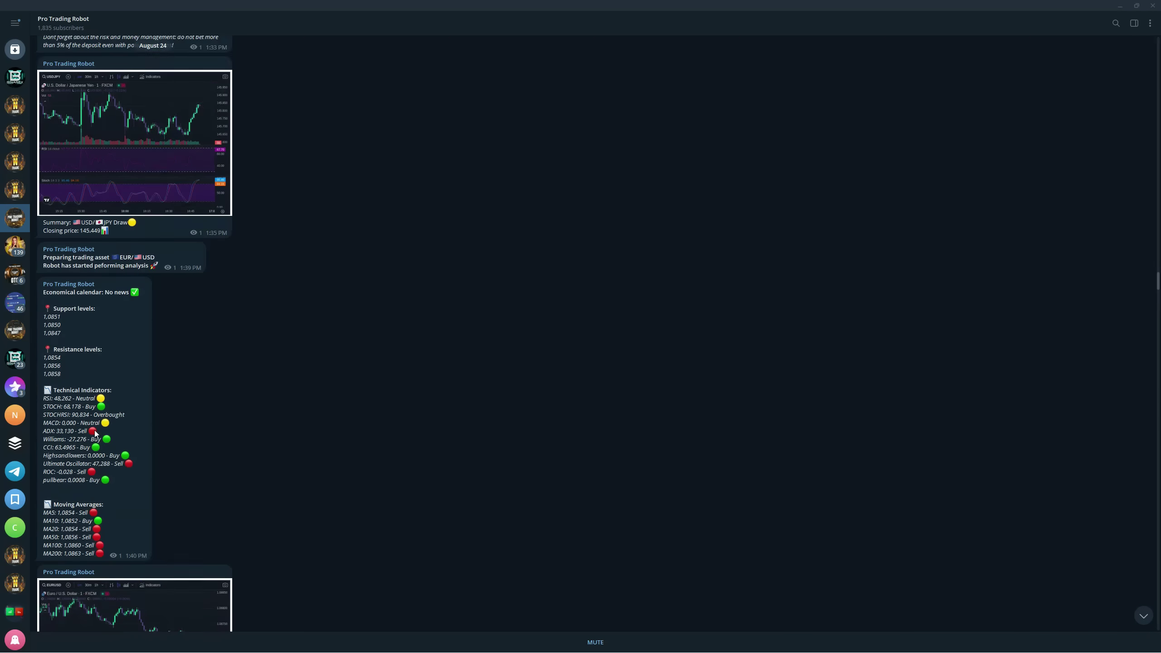
scroll(121, 360, up, 3)
scroll(120, 360, up, 5)
scroll(120, 360, up, 5)
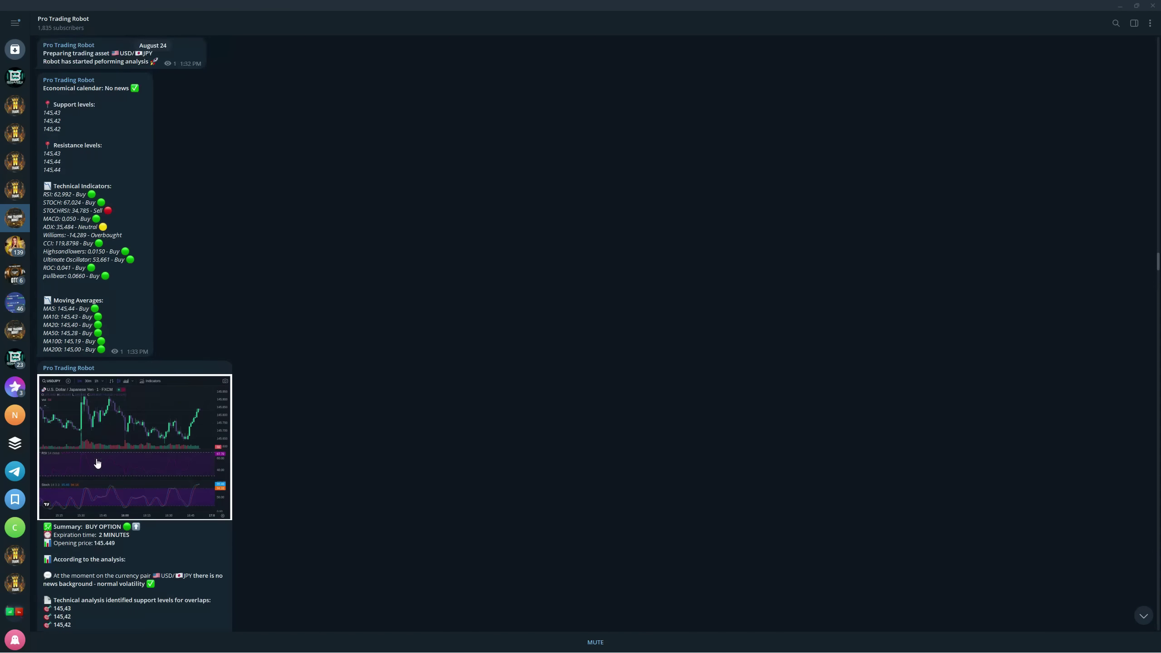
scroll(120, 361, up, 5)
scroll(185, 421, up, 2)
scroll(185, 421, up, 5)
scroll(184, 421, up, 5)
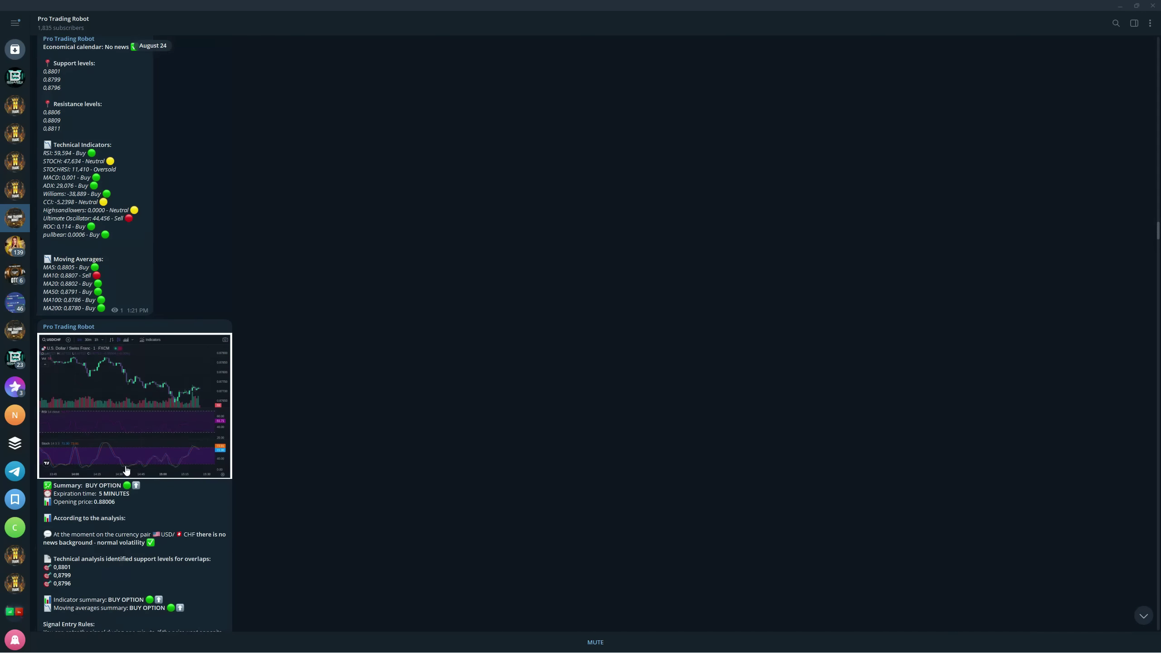
scroll(122, 457, up, 5)
scroll(122, 457, up, 3)
scroll(110, 487, up, 5)
scroll(112, 436, up, 5)
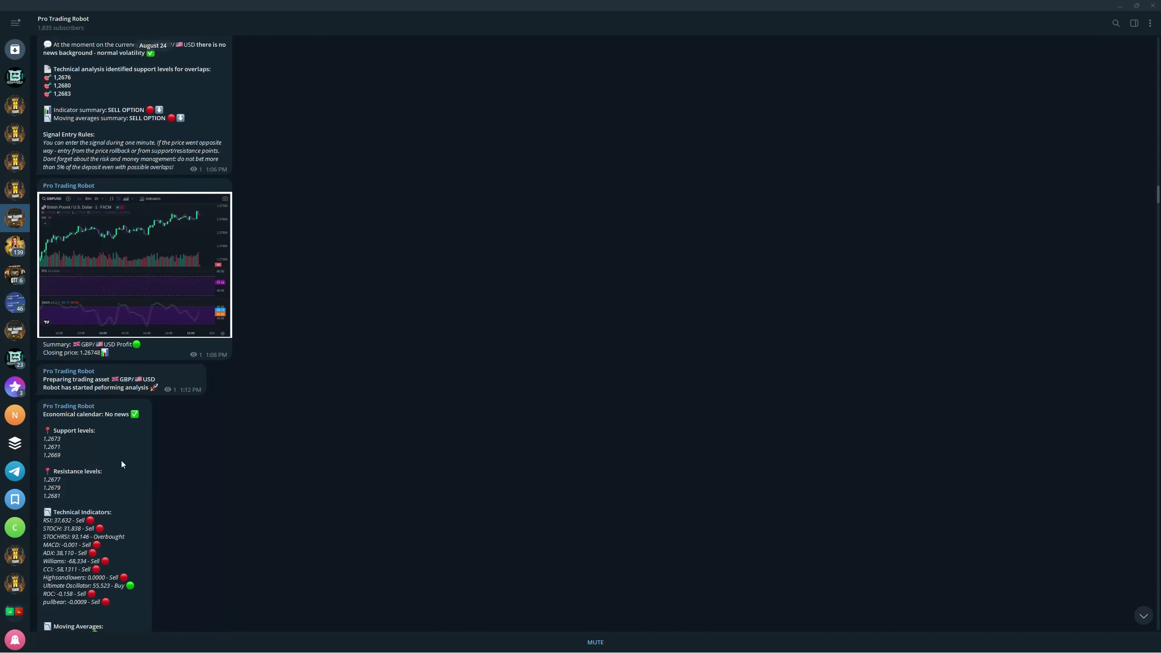
scroll(112, 397, up, 3)
scroll(112, 397, up, 5)
scroll(146, 476, up, 5)
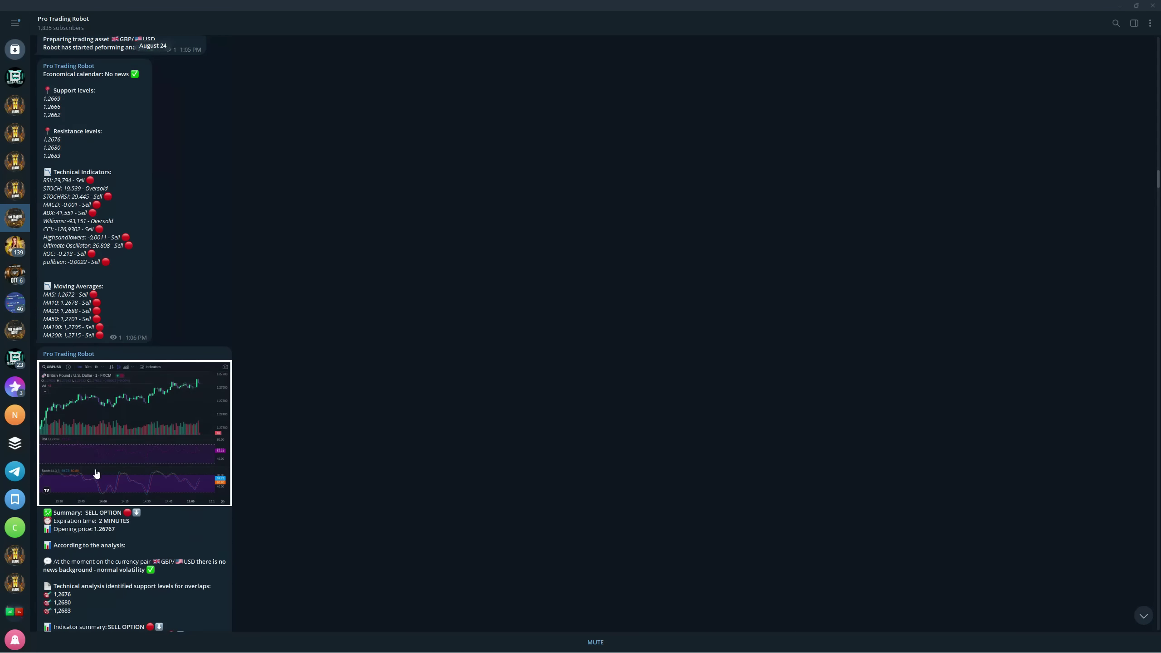
scroll(105, 482, up, 4)
scroll(144, 482, up, 5)
scroll(144, 483, up, 5)
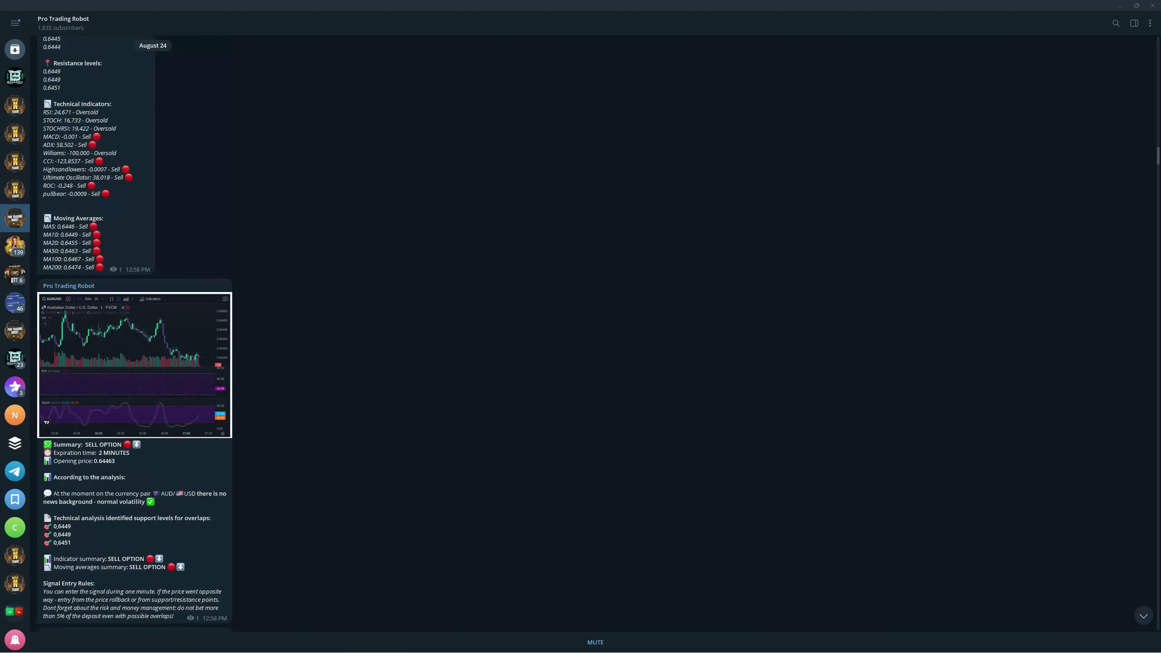
scroll(143, 482, up, 5)
scroll(144, 483, up, 3)
scroll(134, 346, up, 4)
scroll(127, 399, up, 5)
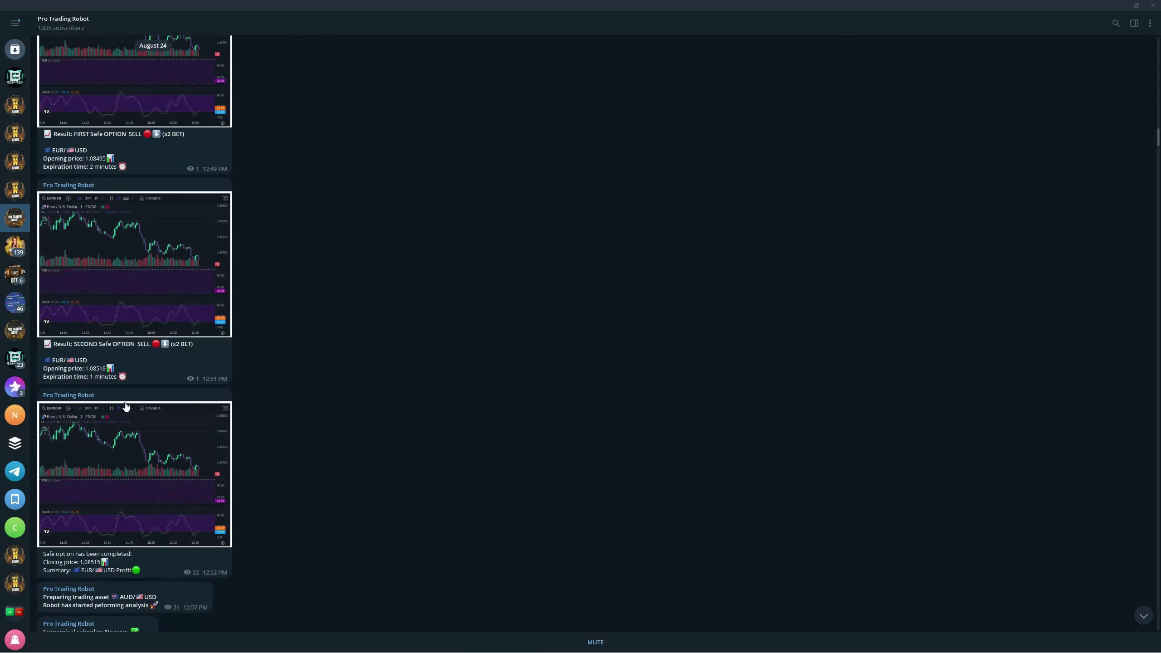
scroll(98, 383, up, 5)
scroll(146, 427, up, 5)
scroll(145, 427, up, 5)
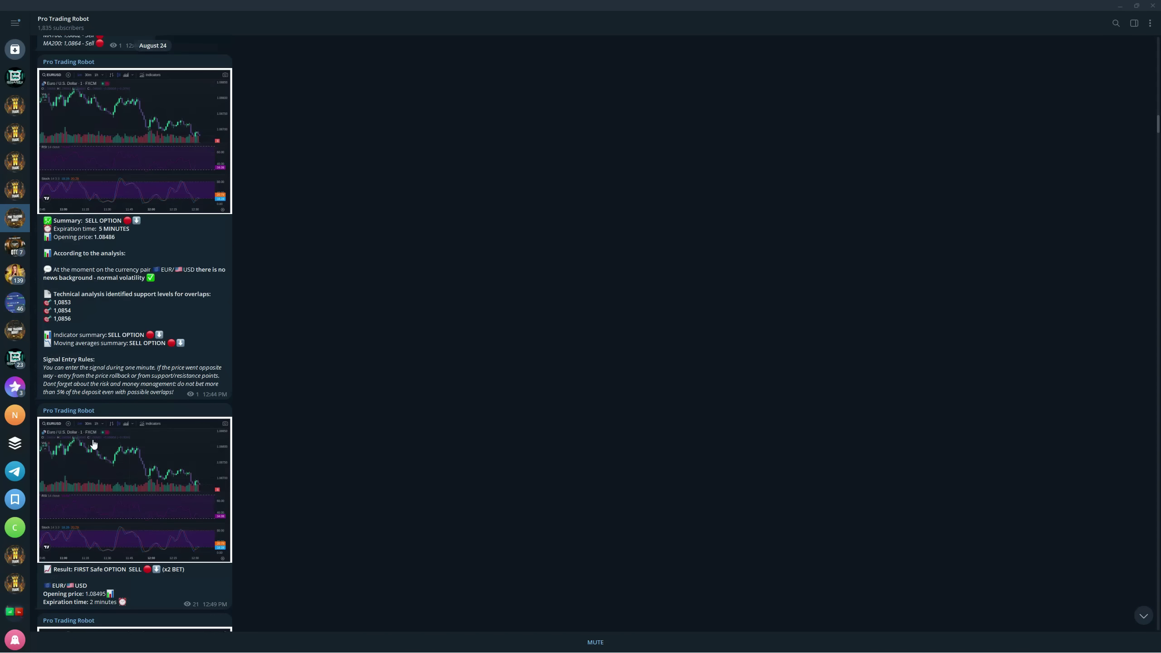
scroll(145, 427, up, 5)
scroll(146, 426, up, 4)
scroll(124, 334, up, 1)
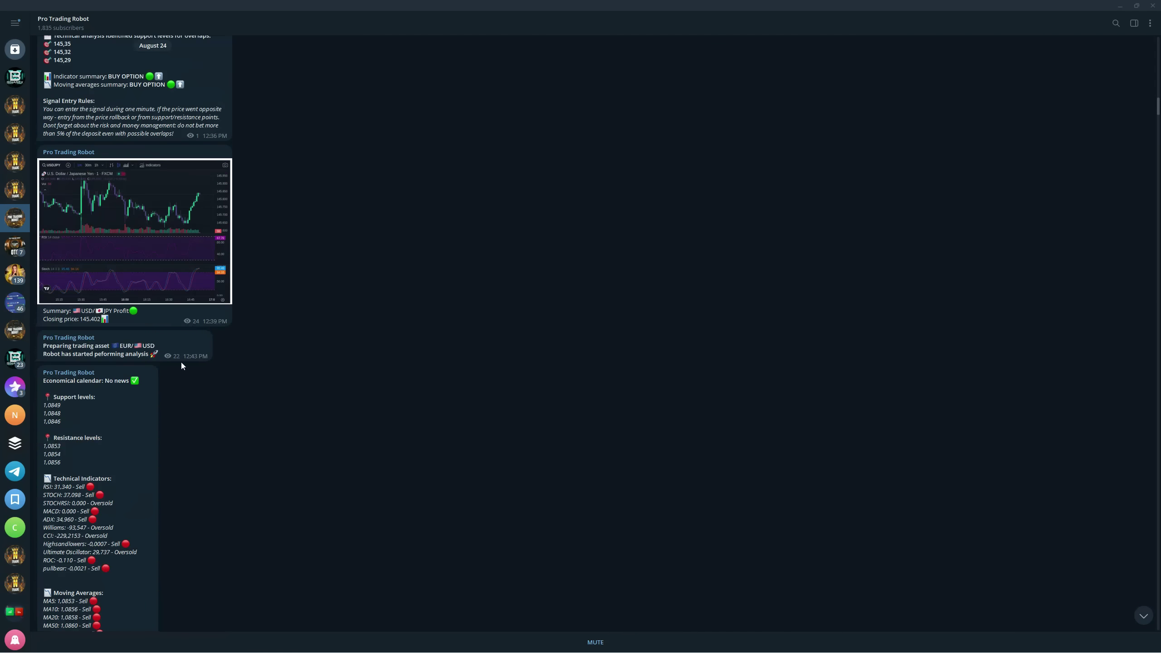
scroll(180, 360, up, 5)
scroll(187, 436, up, 5)
scroll(181, 390, up, 5)
scroll(176, 384, up, 5)
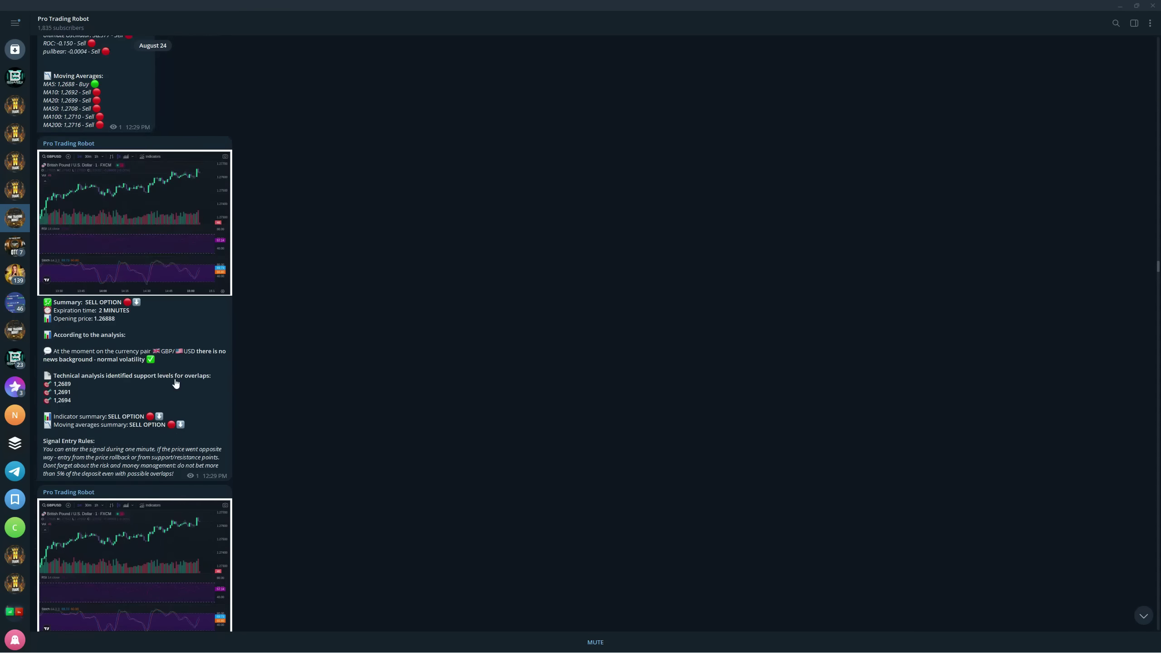
scroll(175, 384, up, 5)
scroll(145, 345, up, 5)
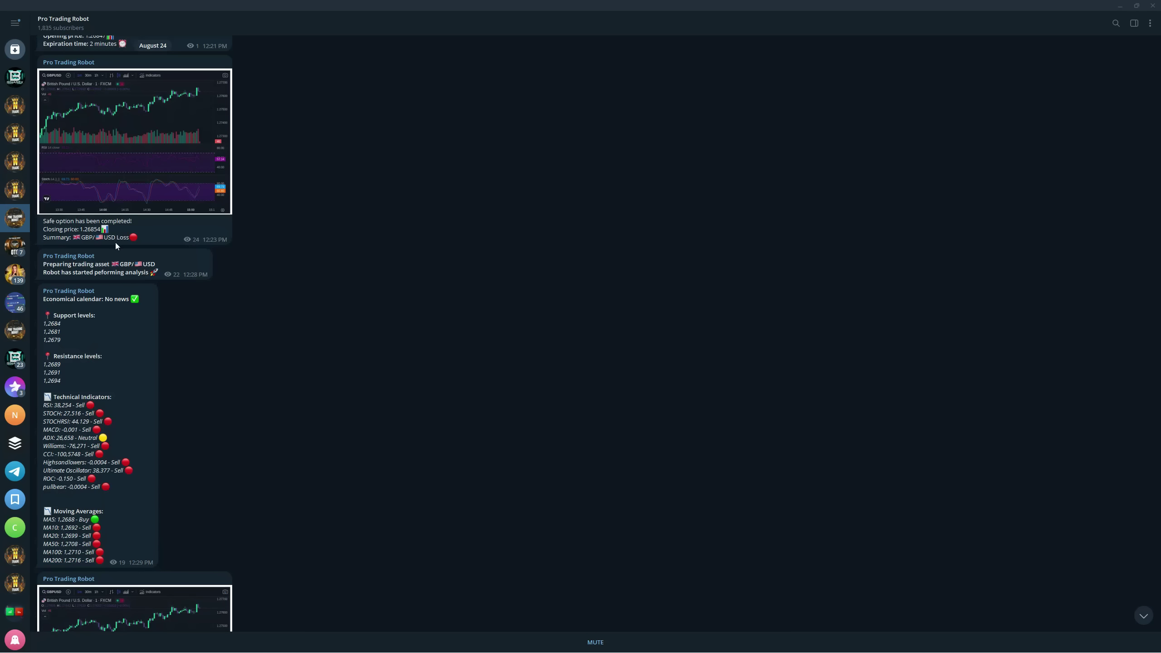
Step: Jump back to the newest Pro Trading Robot posts after browsing older signals
mouse_move(116, 232)
click(1143, 614)
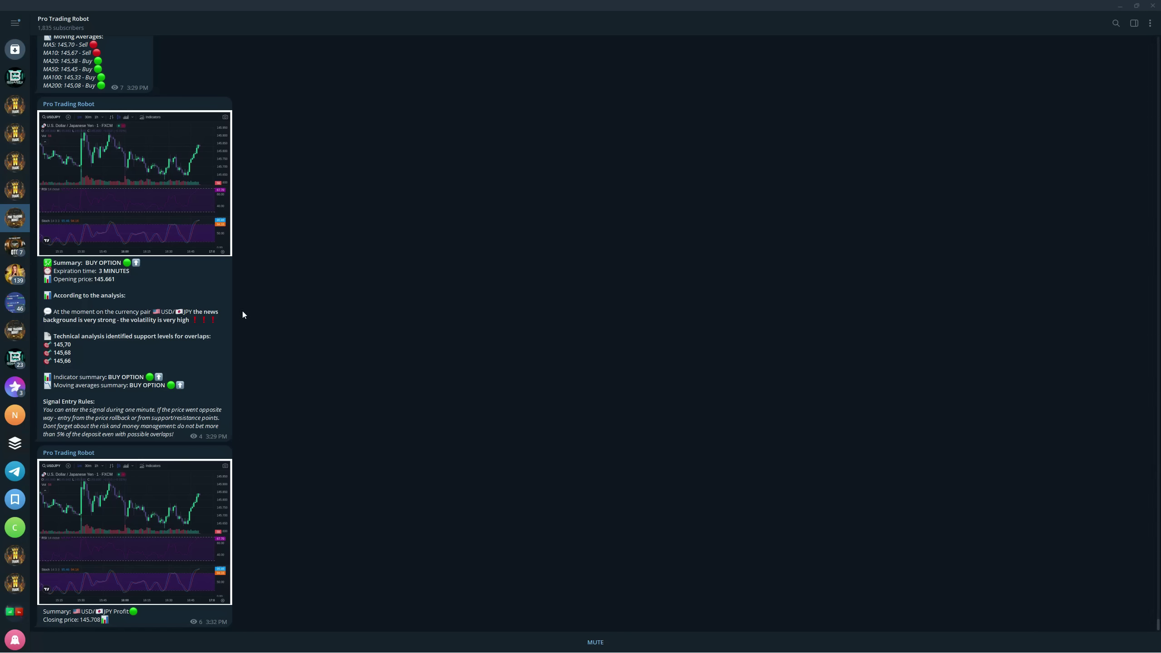
Step: Switch to the NTrade Private Trading Group chat from the sidebar
click(15, 133)
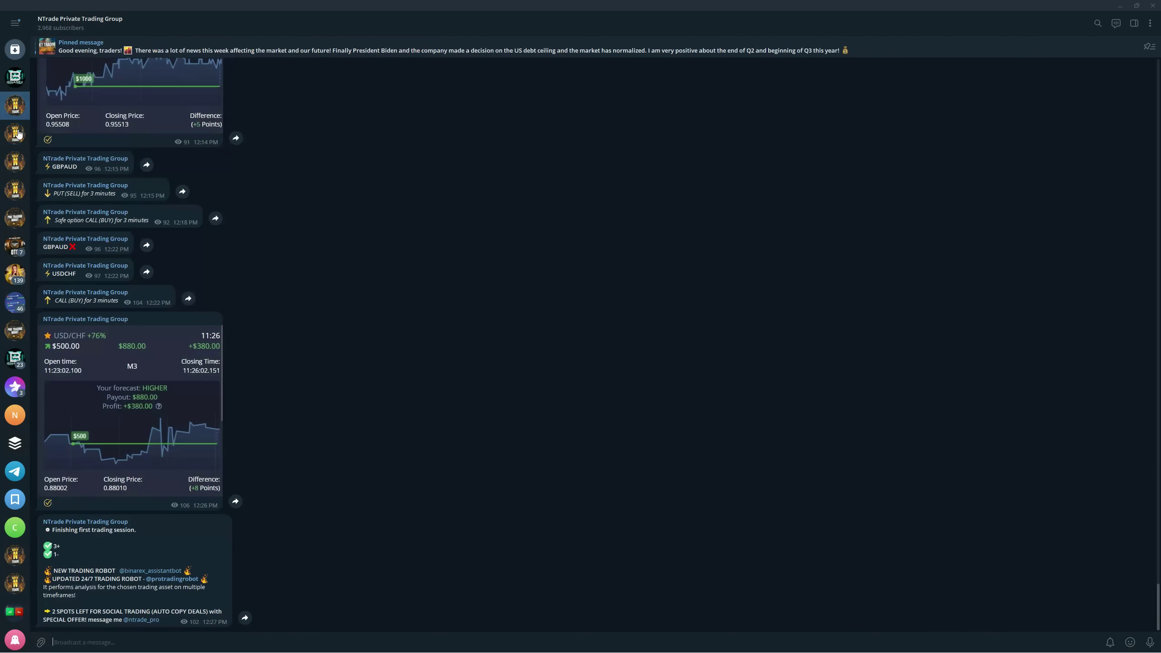
Step: Switch to the NTrade FREE SIGNALS channel and jump to its latest messages
click(15, 134)
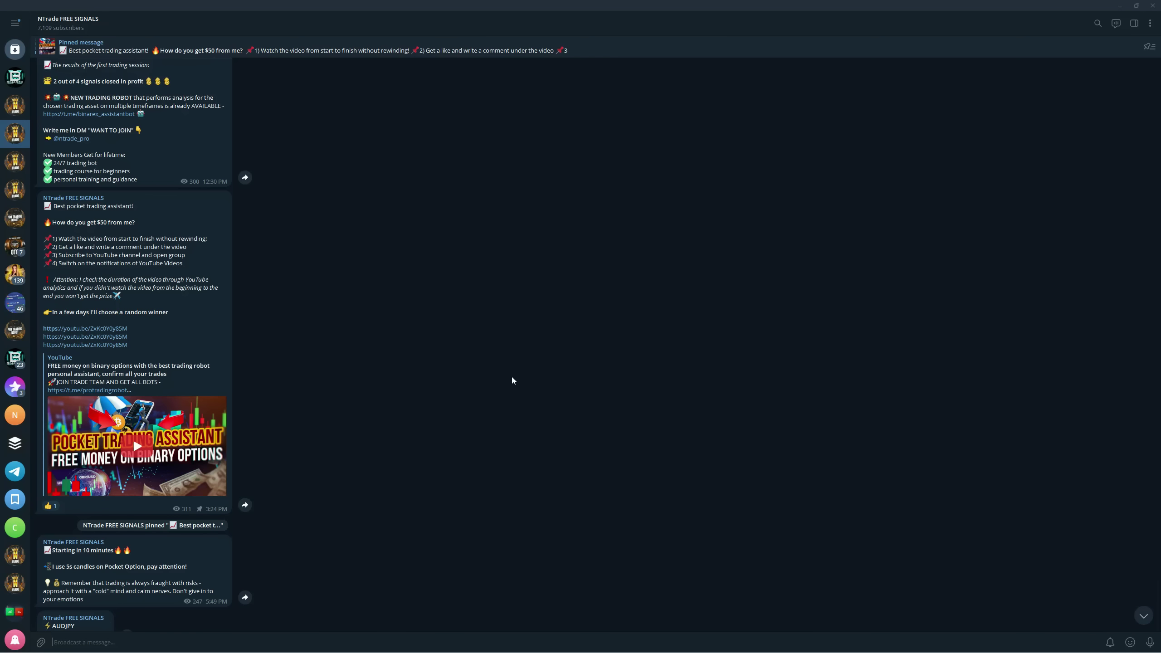
click(1143, 616)
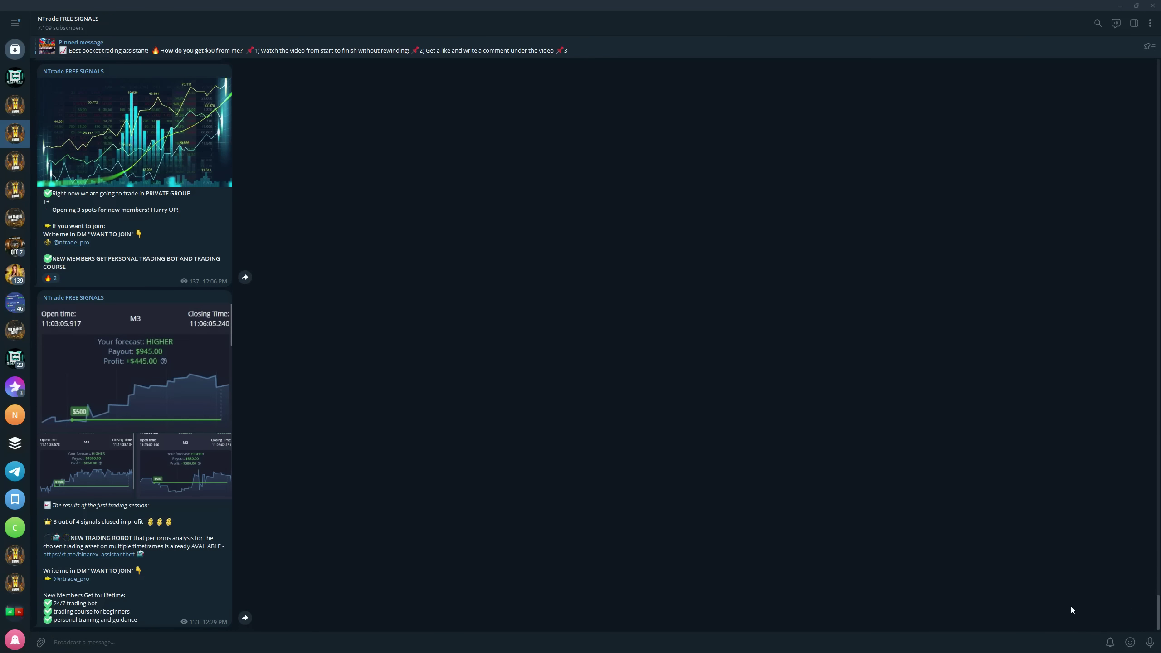